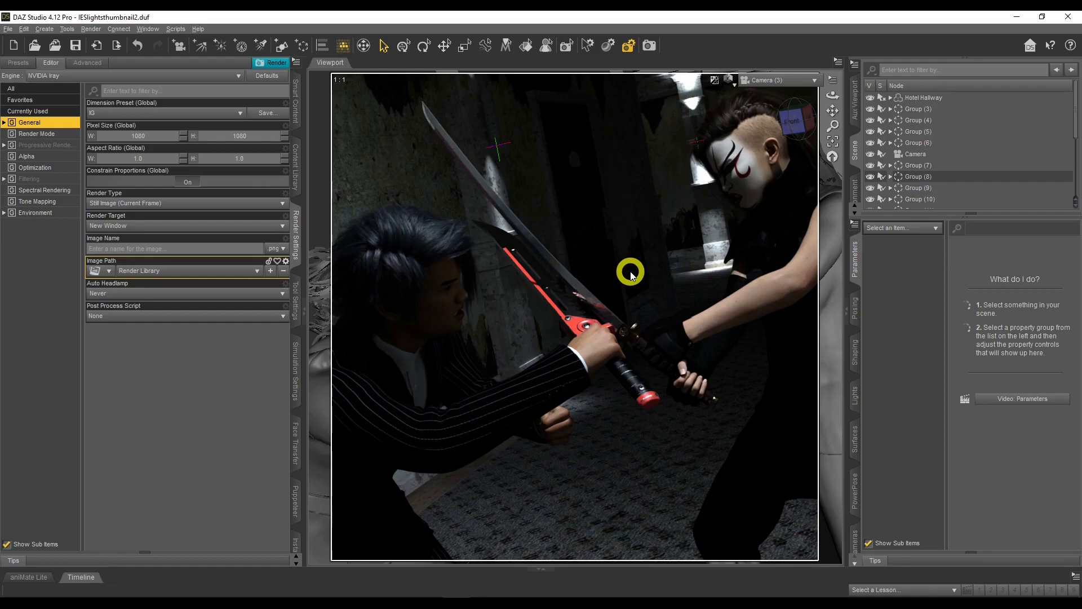
left_click(545, 259)
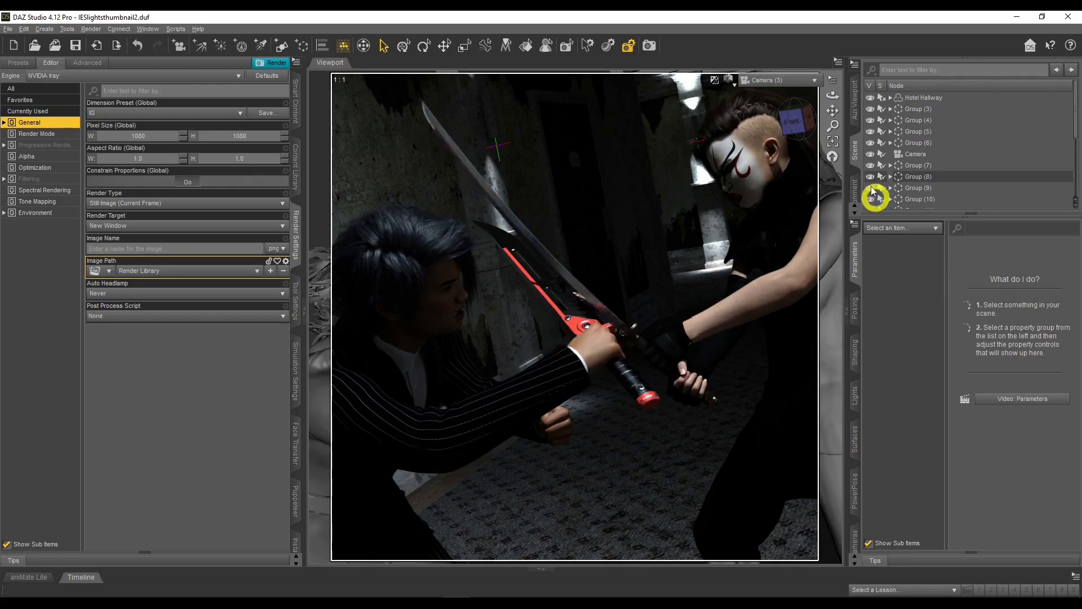
left_click(421, 330)
left_click(545, 384)
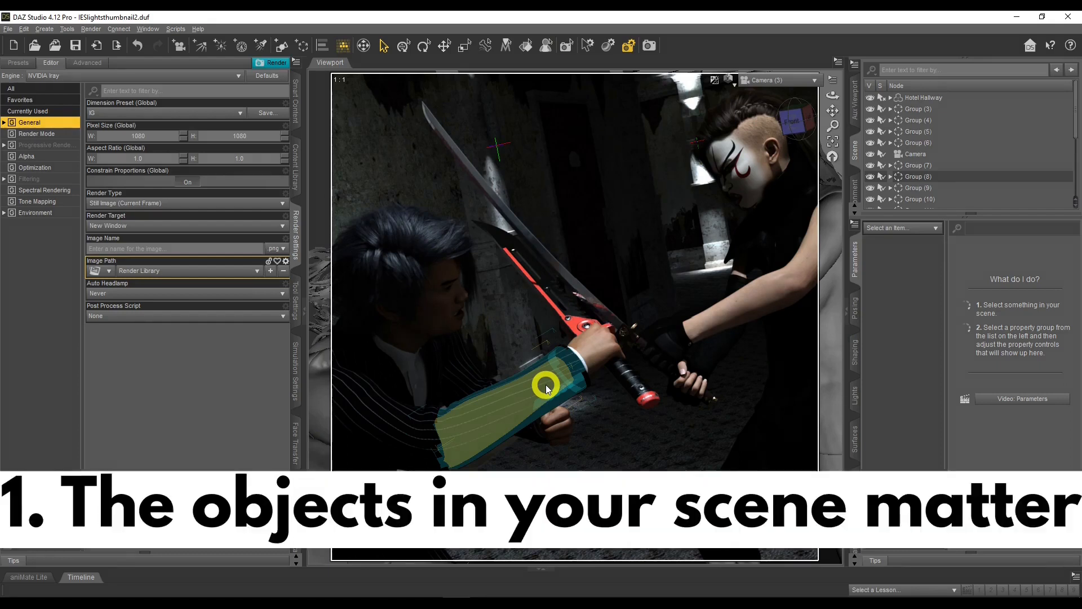
left_click(777, 178)
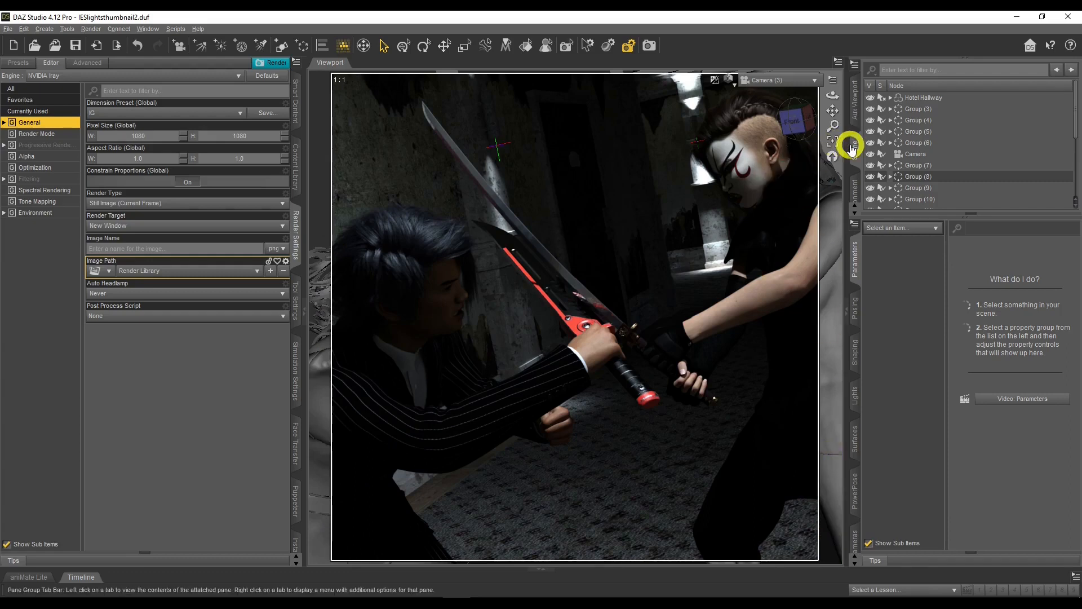
left_click_drag(1068, 107, 906, 133)
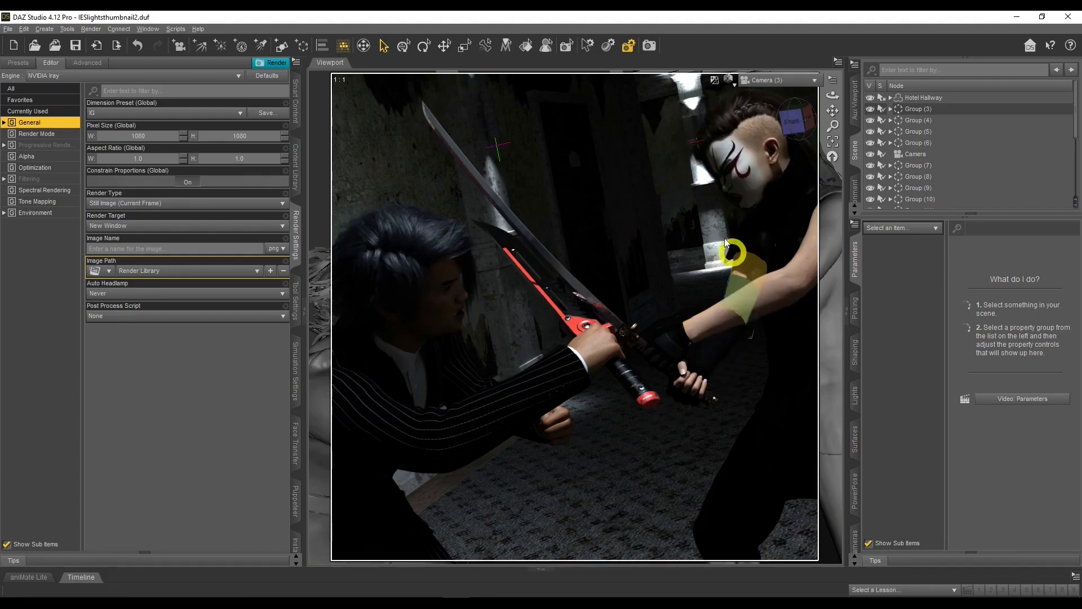
Delete Group (3) and its spheres from the scene, and hide Group (4)
left_click(913, 109)
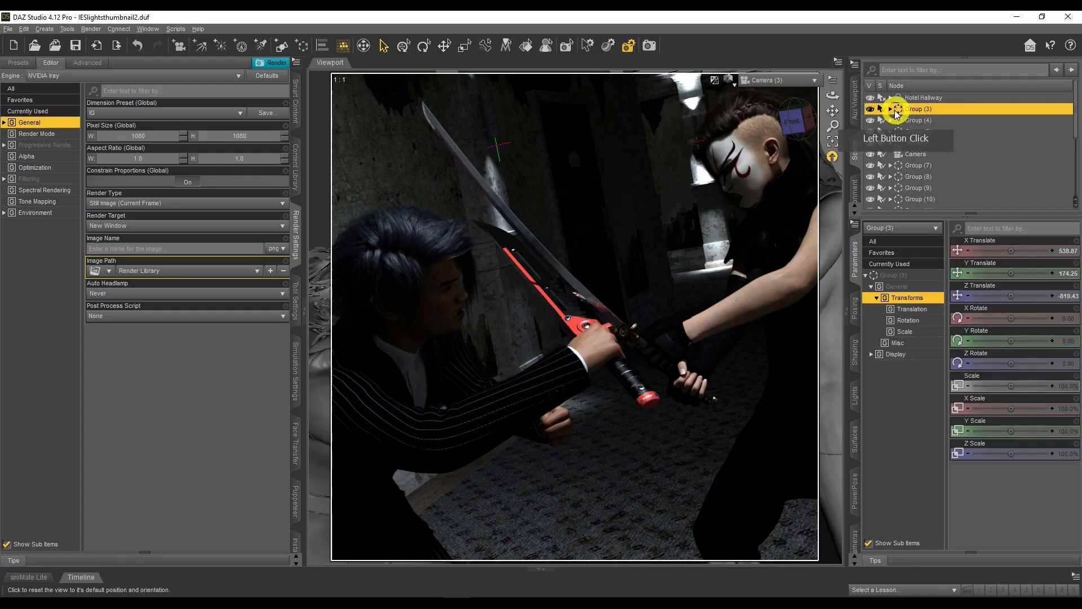
left_click(890, 110)
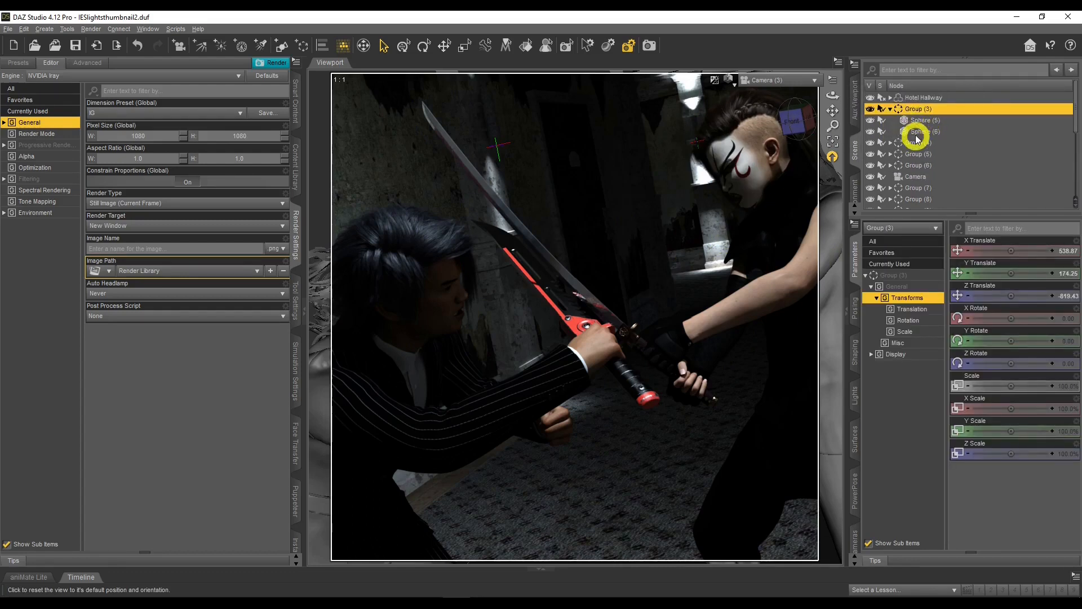
right_click(912, 109)
left_click(922, 128)
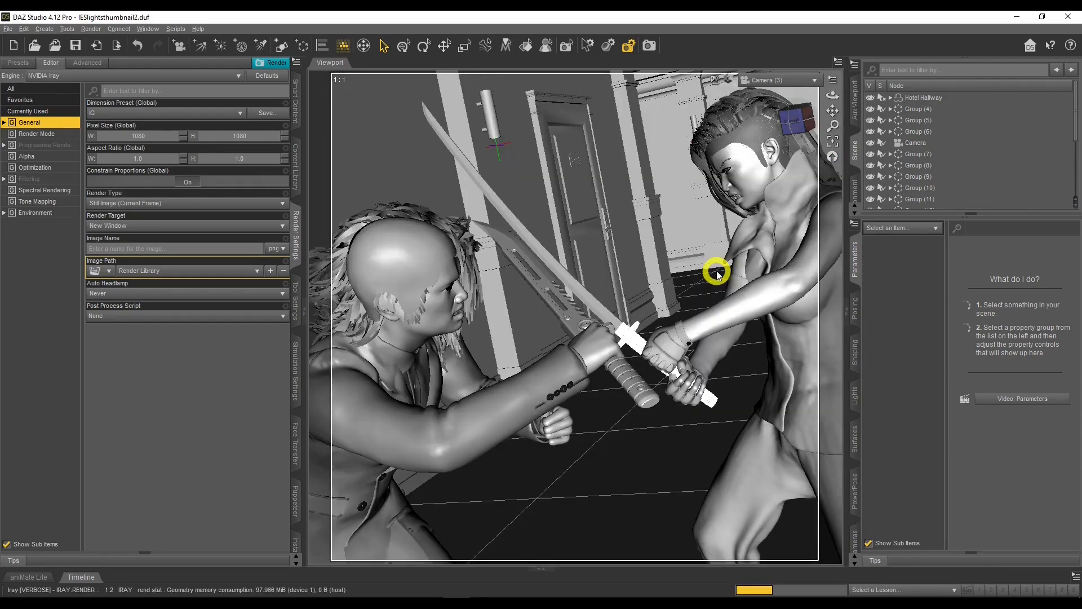
left_click(871, 109)
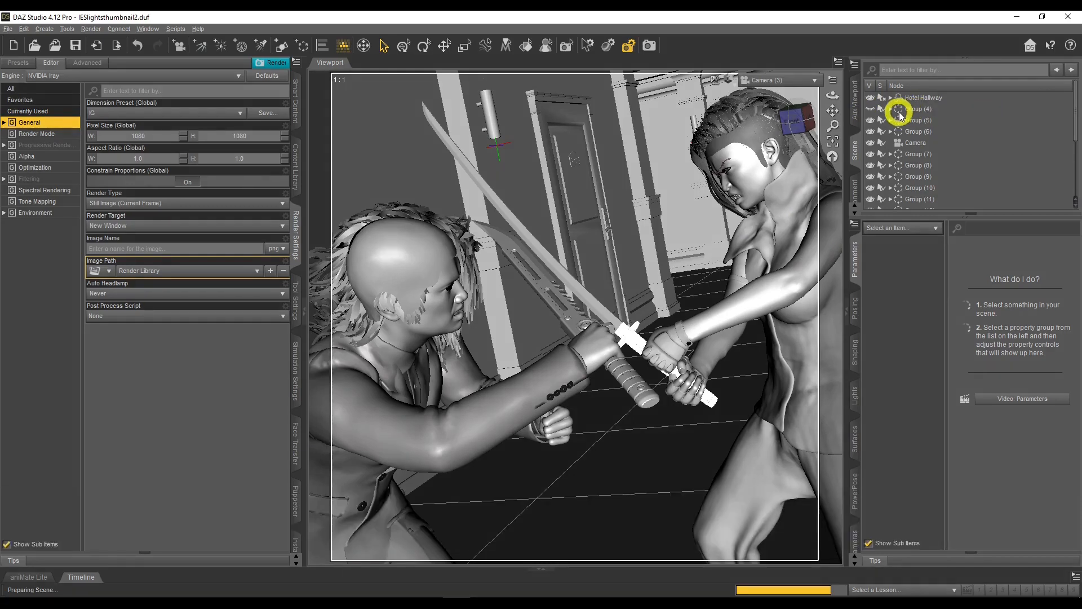
left_click(897, 113)
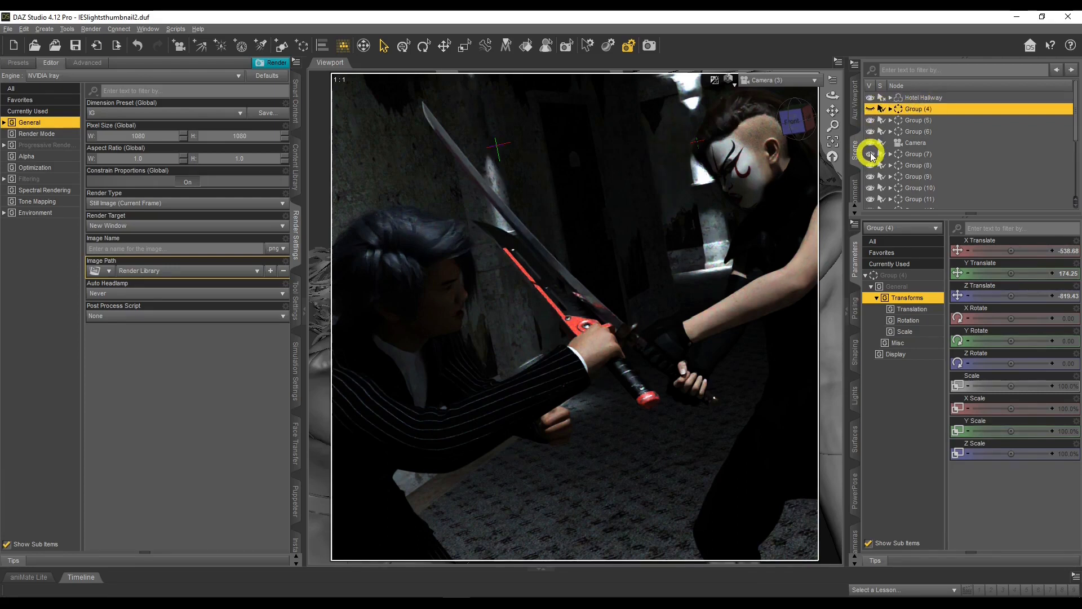
Preview the main viewport in the Texture Shaded and Smooth Shaded draw styles, orbiting around the two fighters in each
left_click(728, 79)
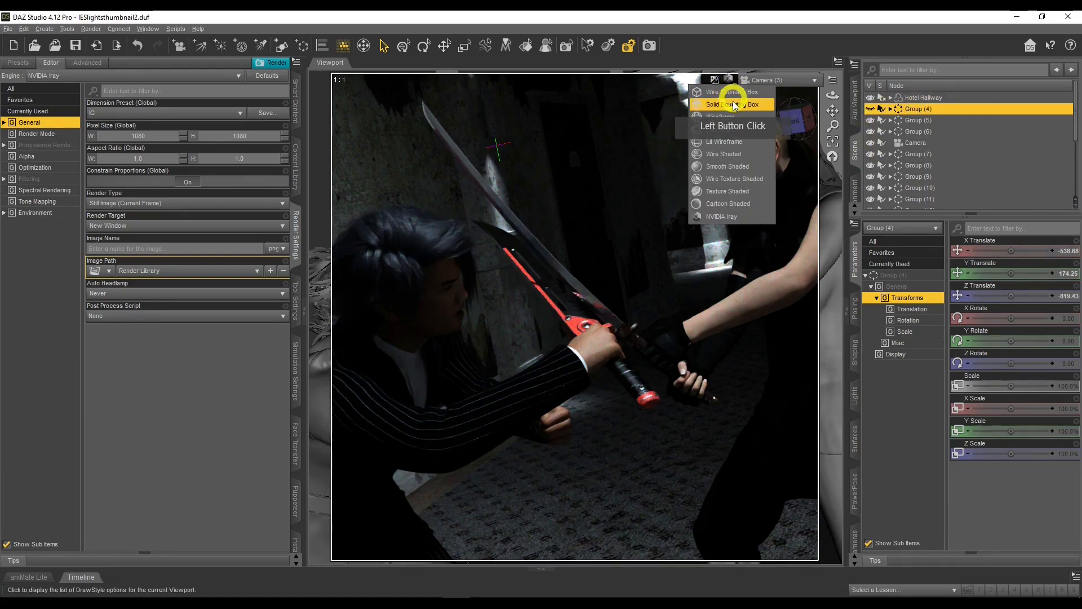
left_click(730, 192)
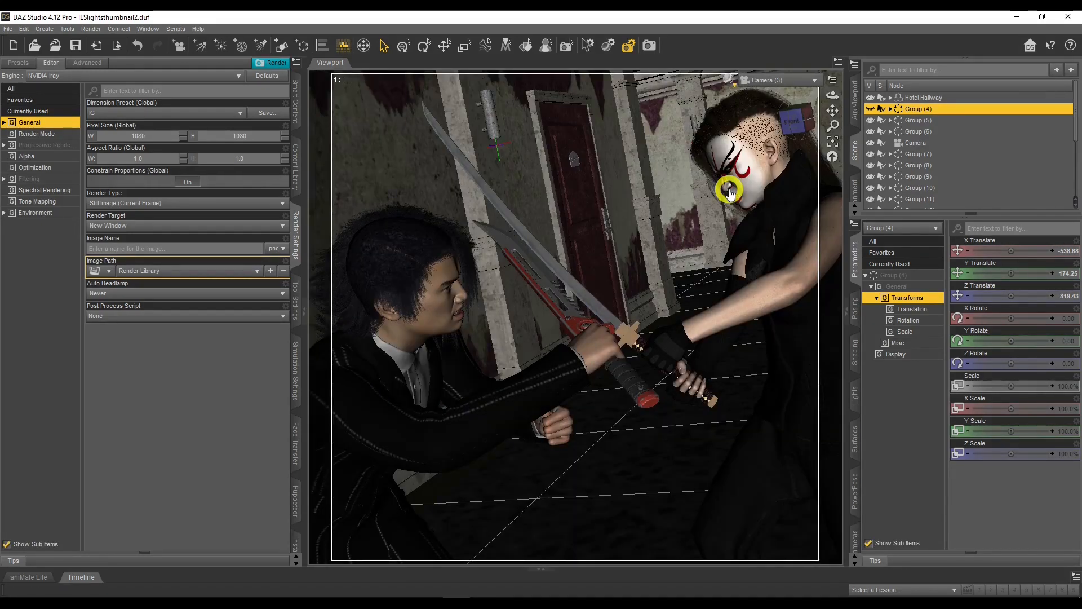
left_click_drag(829, 96, 831, 96)
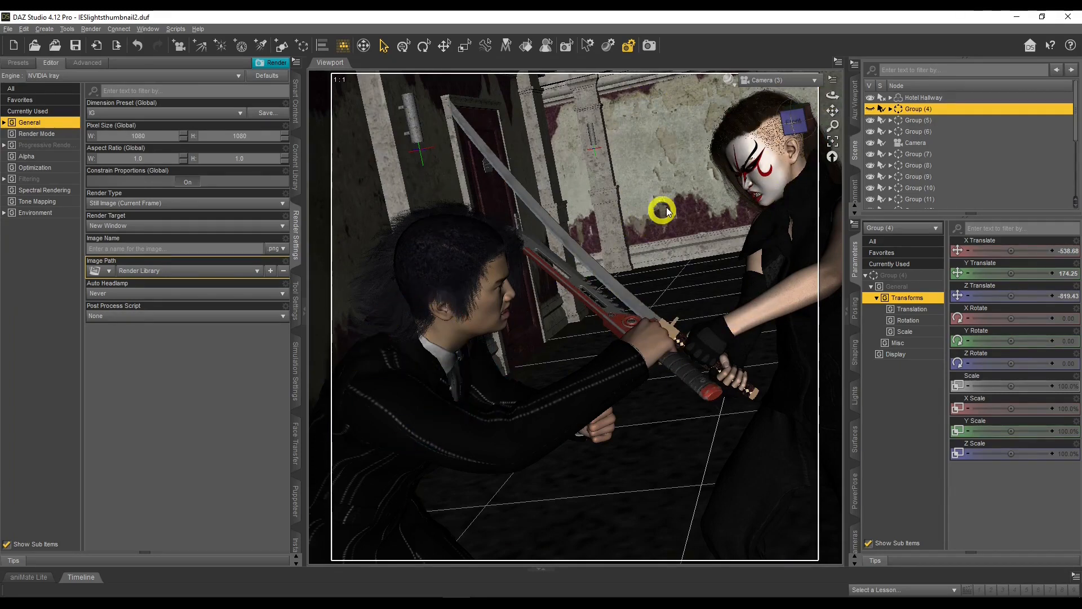
left_click_drag(831, 96, 831, 96)
left_click(729, 79)
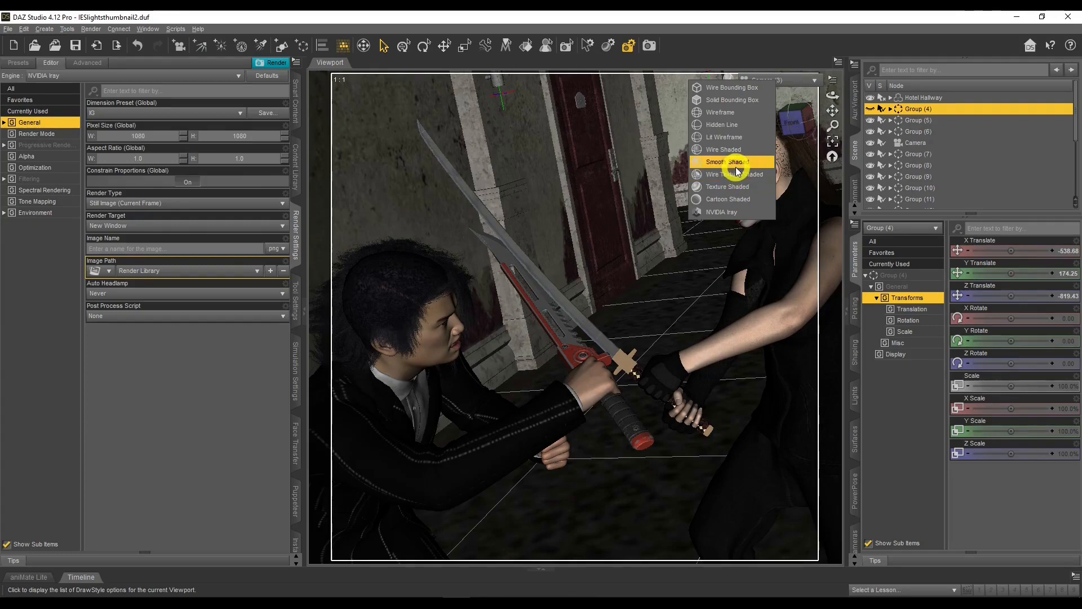
left_click(735, 163)
left_click_drag(833, 96, 832, 96)
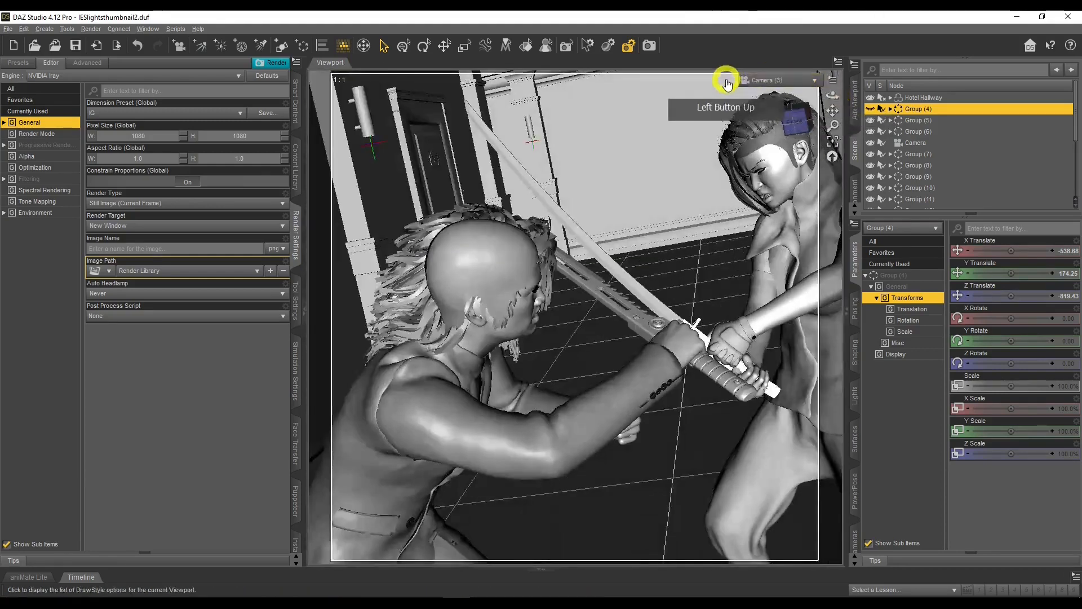
Preview the main viewport in the Wireframe and Hidden Line draw styles while orbiting around the two fighters
left_click(727, 84)
left_click(729, 122)
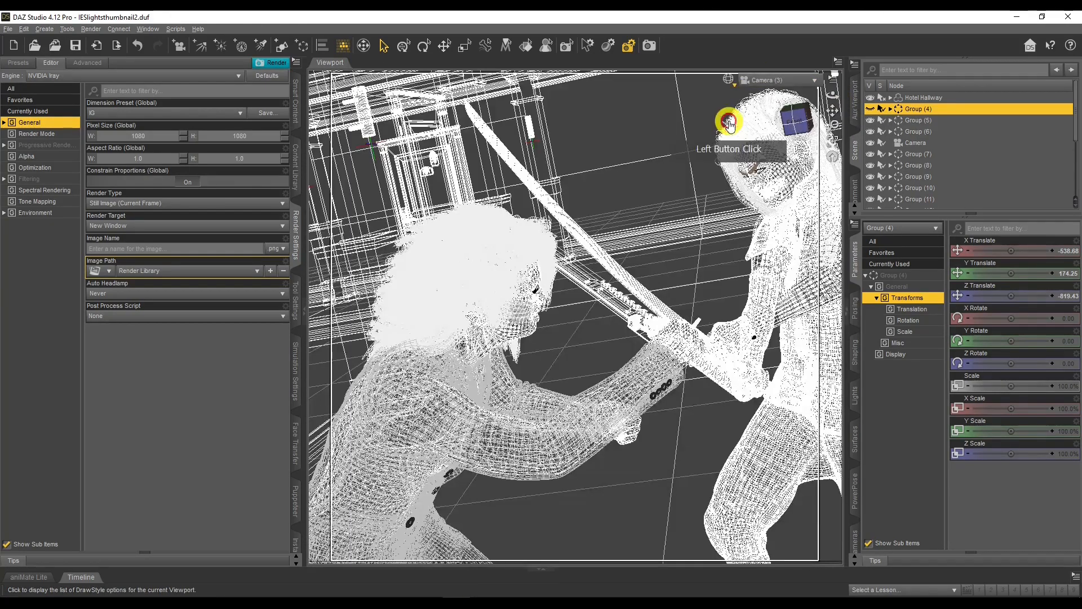
left_click_drag(832, 96, 732, 84)
left_click(728, 80)
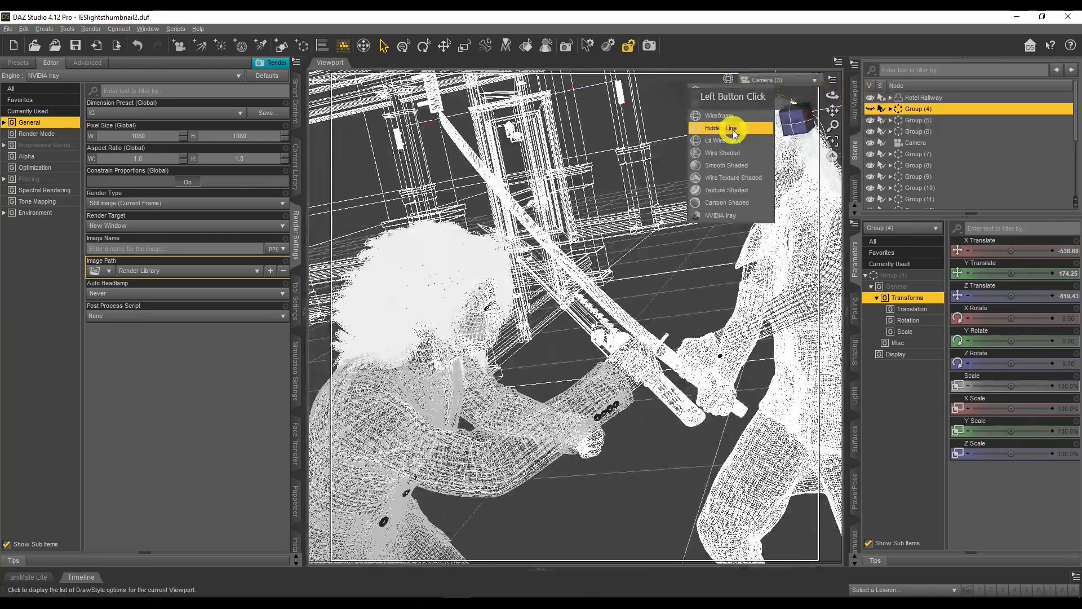
left_click(735, 133)
left_click_drag(833, 96, 810, 94)
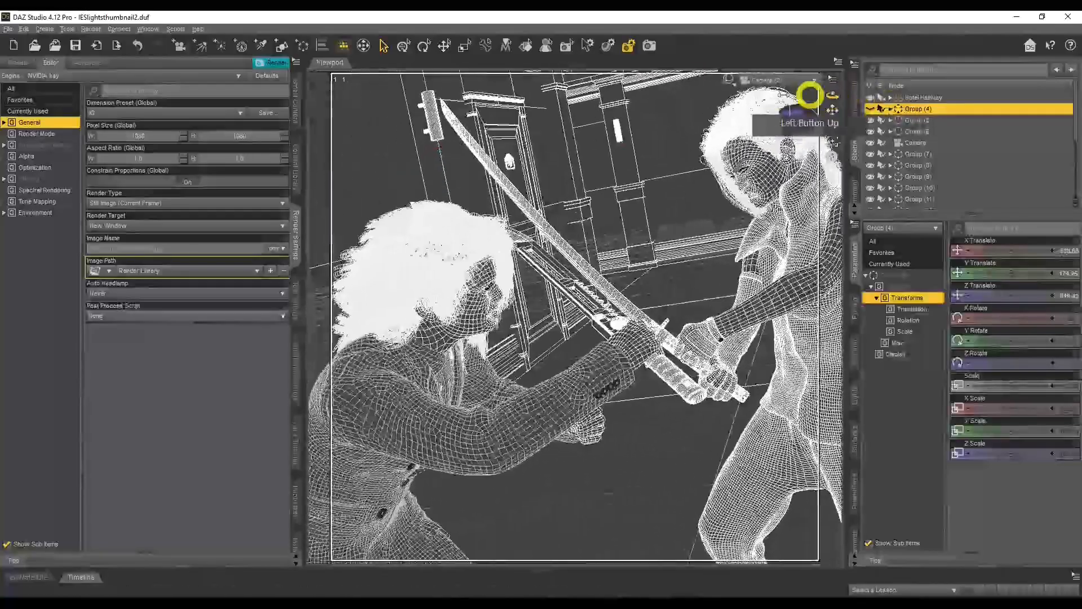
Try the Wire Bounding Box draw style in the main viewport, and return it to Texture Shaded
left_click(729, 78)
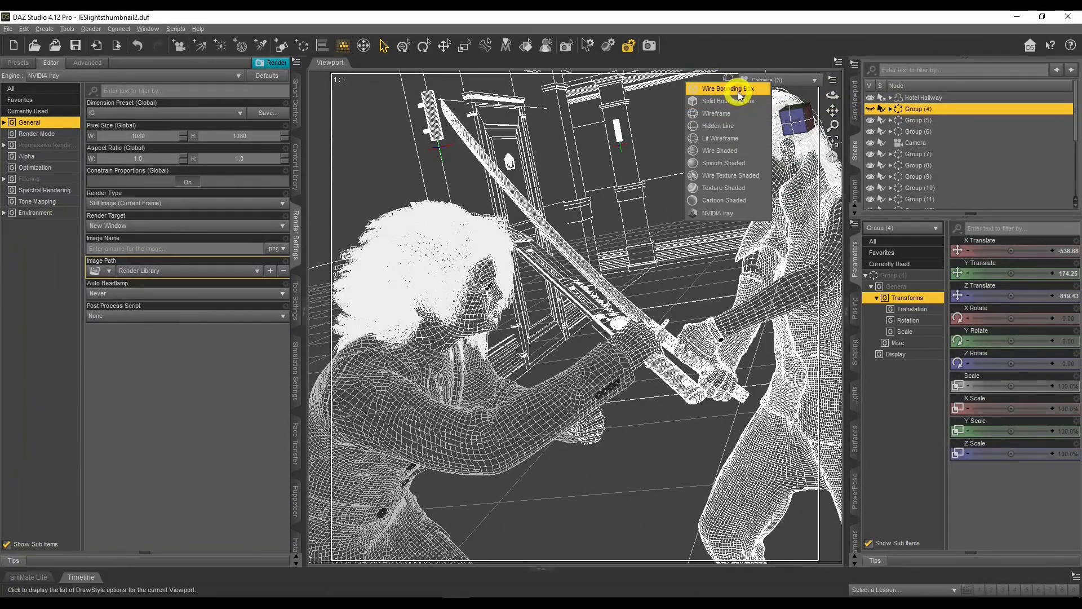
left_click(739, 95)
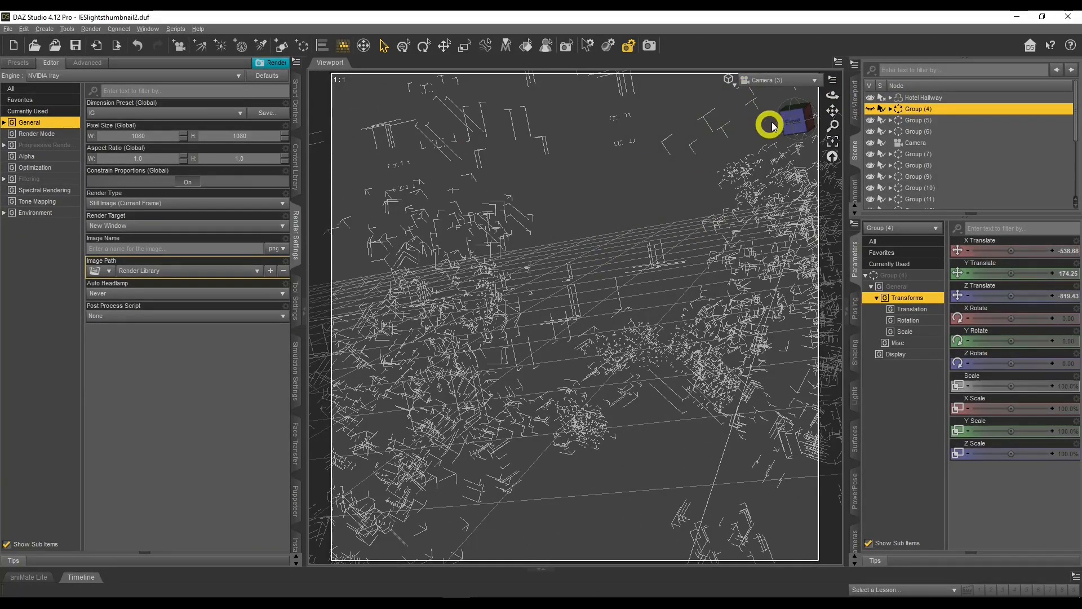
mouse_move(833, 95)
left_mouse_down()
mouse_move(884, 92)
mouse_move(768, 94)
left_mouse_up()
left_click(729, 81)
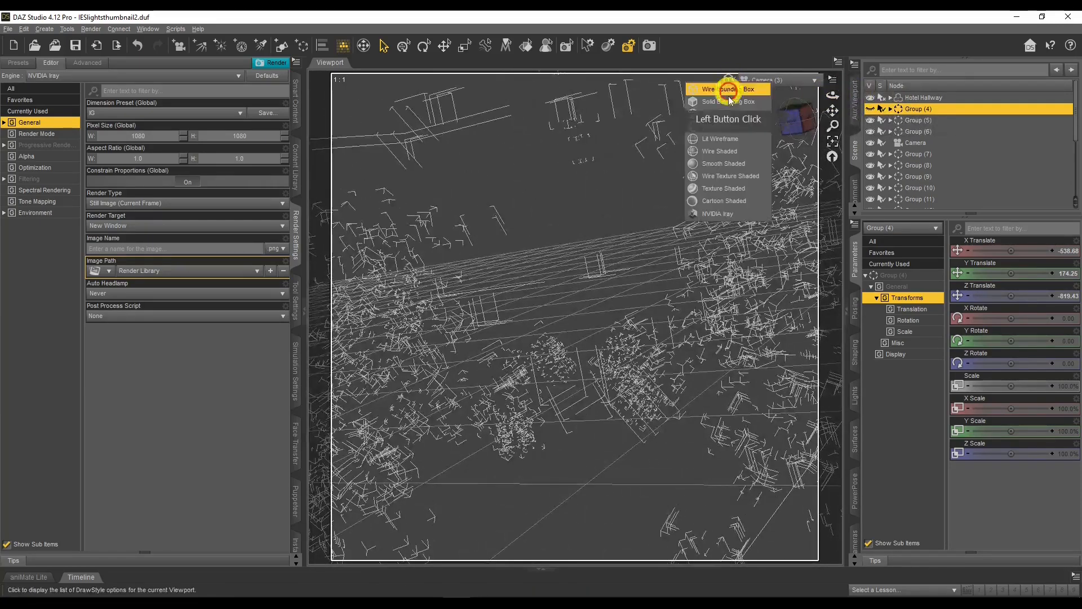
left_click(721, 190)
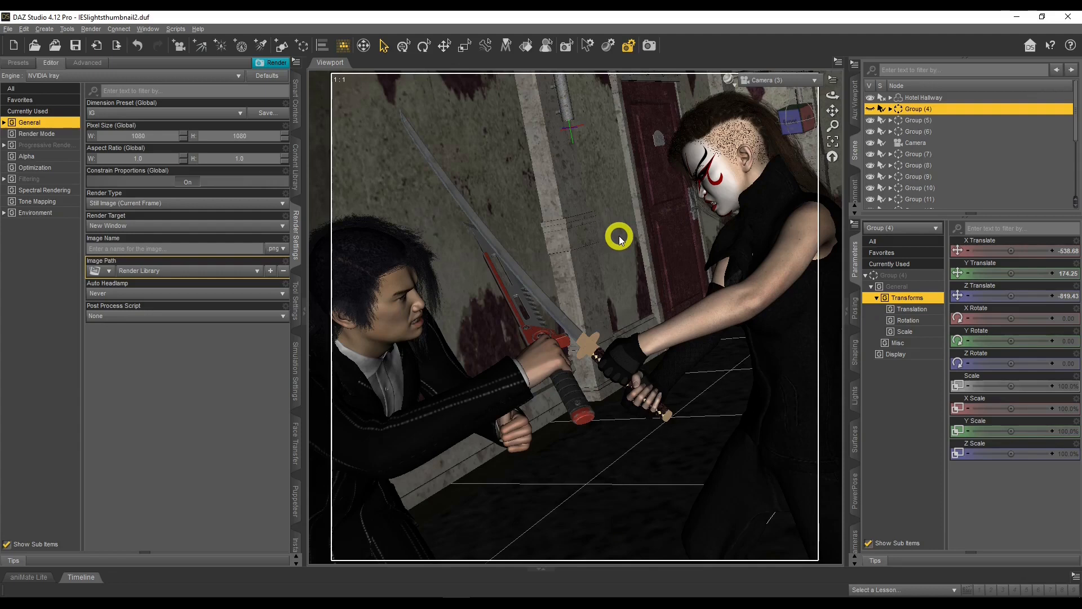
Show the Aux Viewport and alternate its draw style between Texture Shaded and Wire Bounding Box
left_click(855, 112)
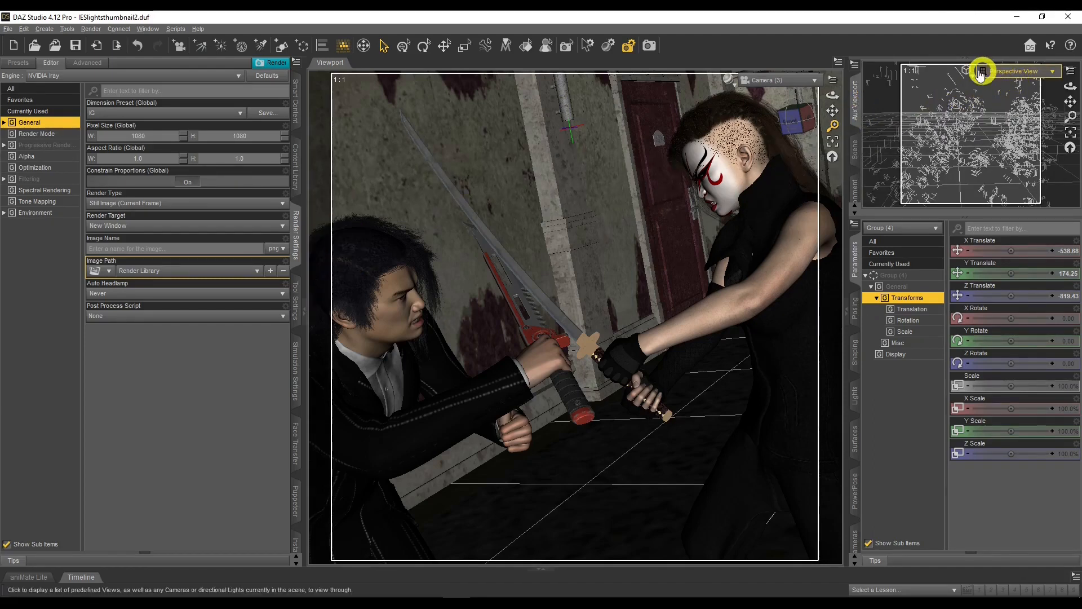
left_click(981, 71)
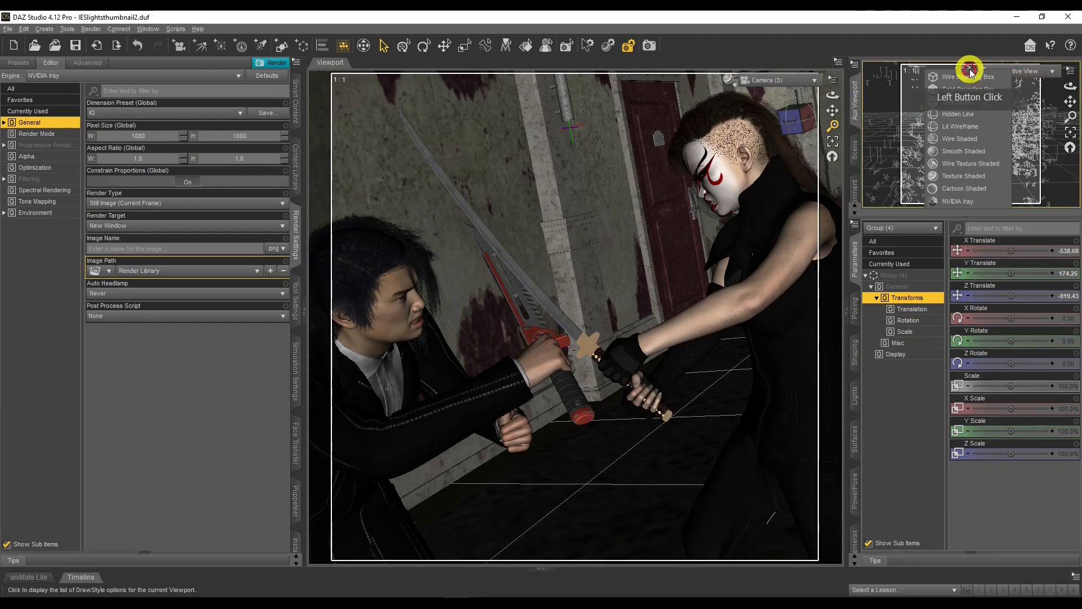
left_click(968, 176)
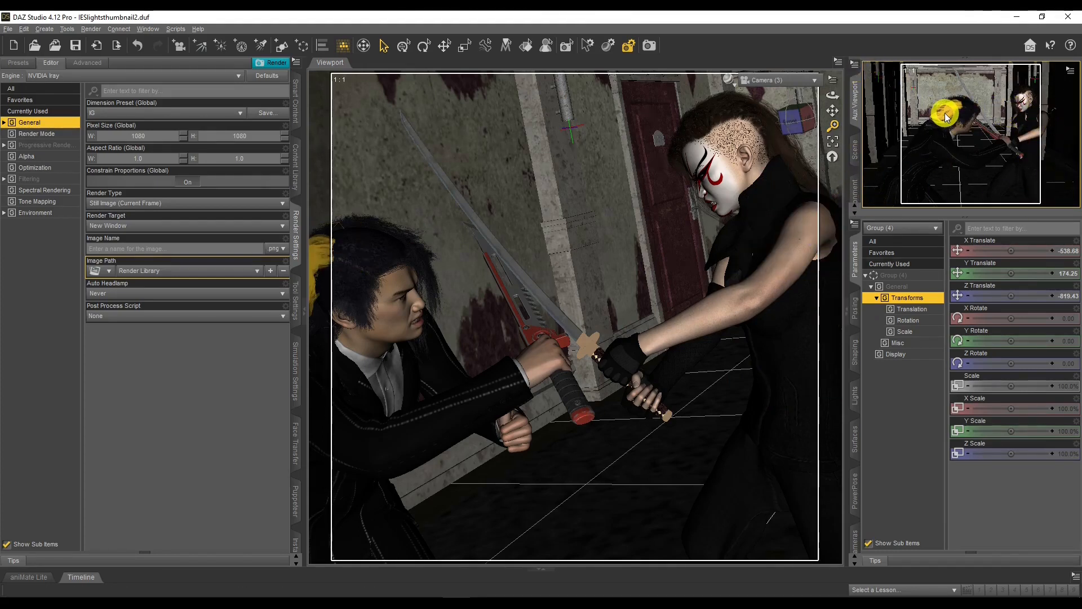
left_click(974, 72)
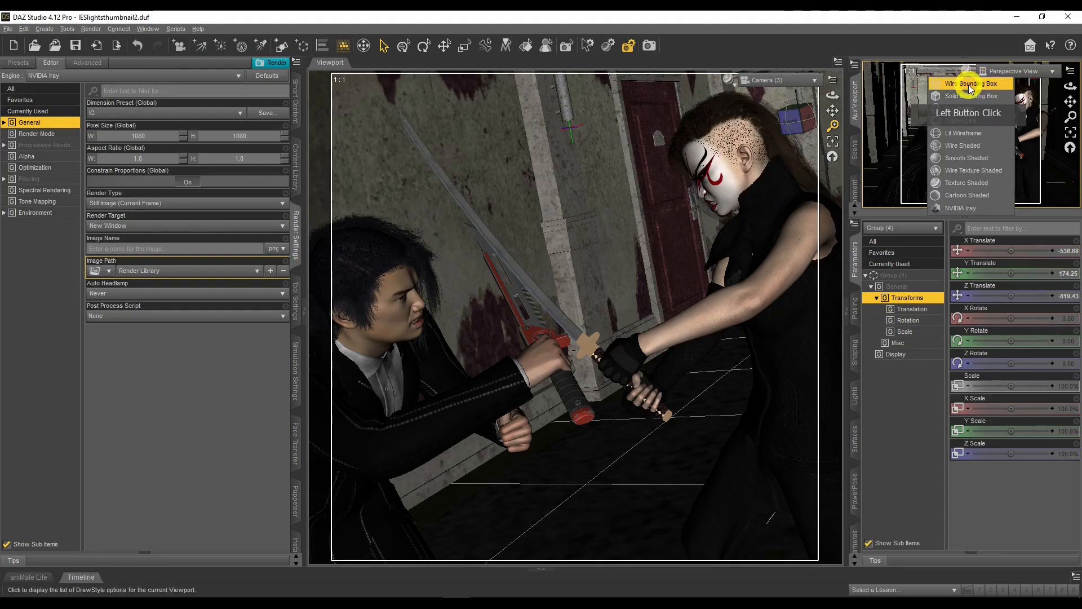
left_click(969, 84)
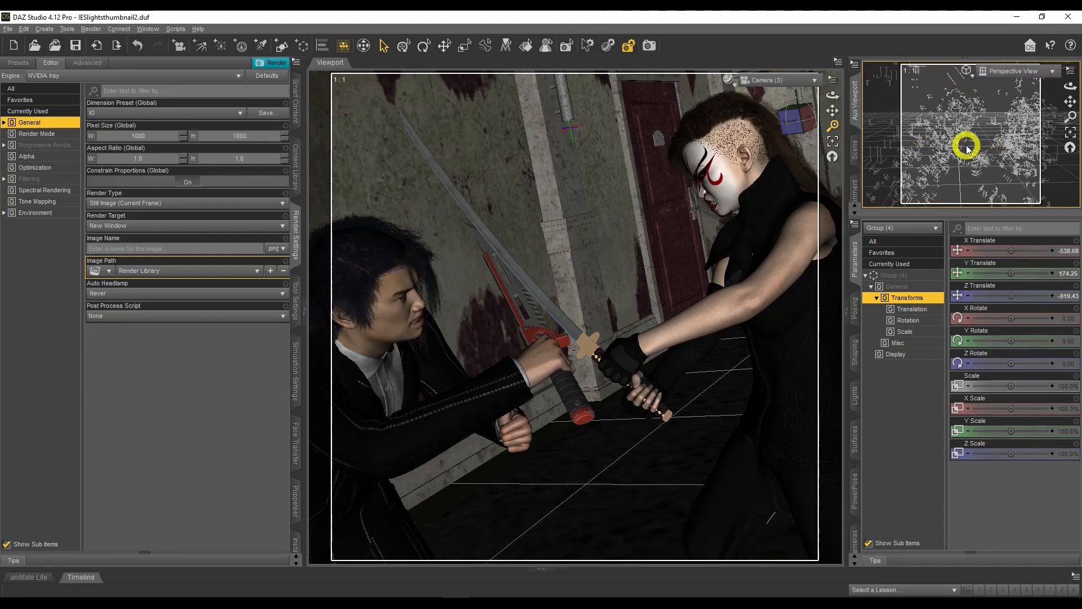
left_click(967, 70)
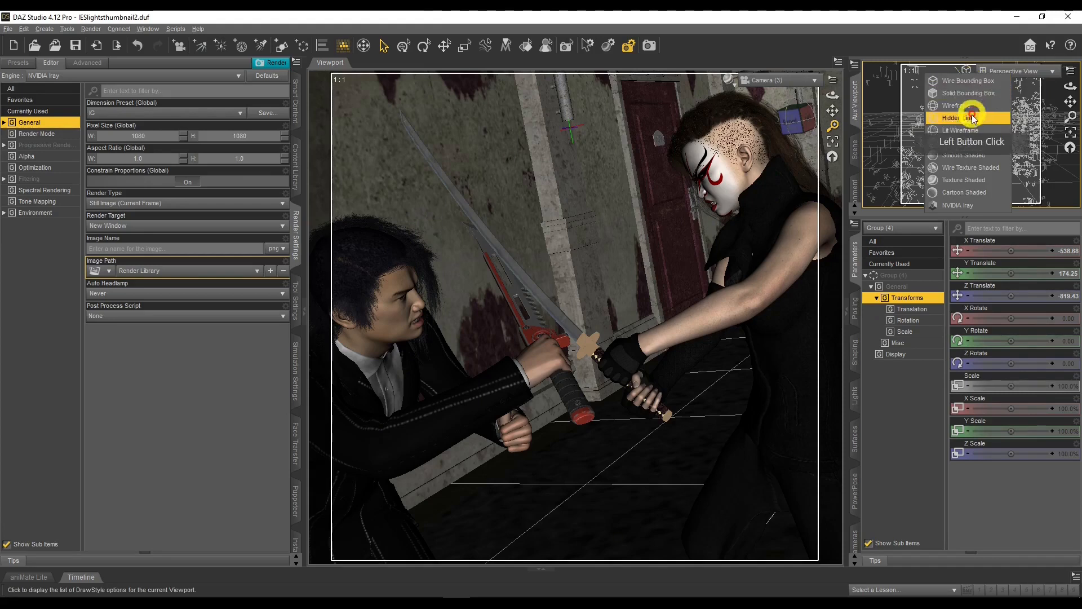
left_click(974, 178)
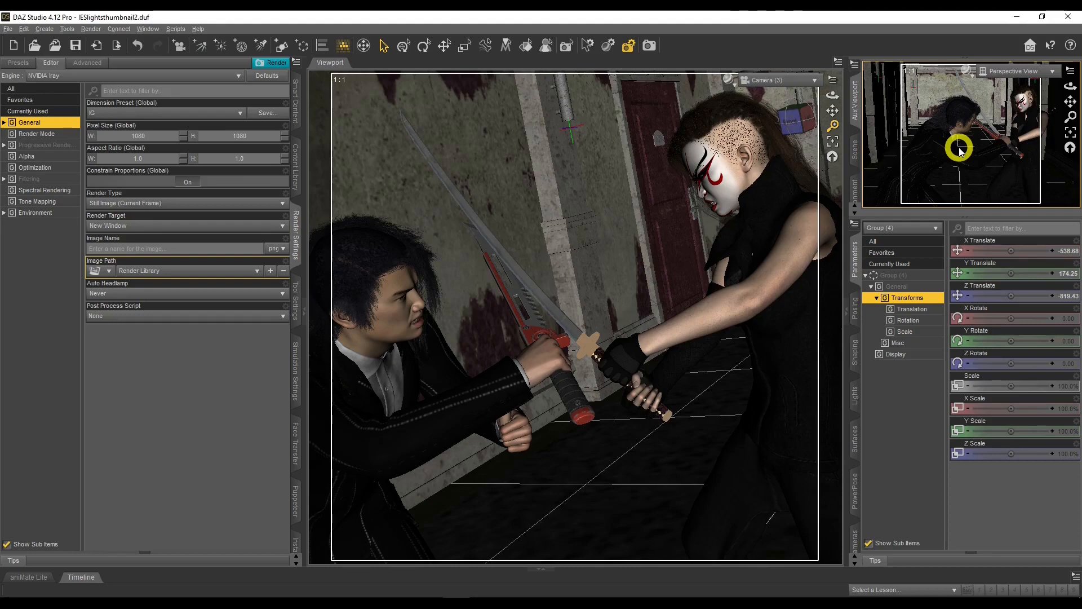
Set the Aux Viewport back to the Wire Bounding Box draw style and show the scene's node list again
left_click(968, 71)
left_click(967, 84)
left_click(953, 156)
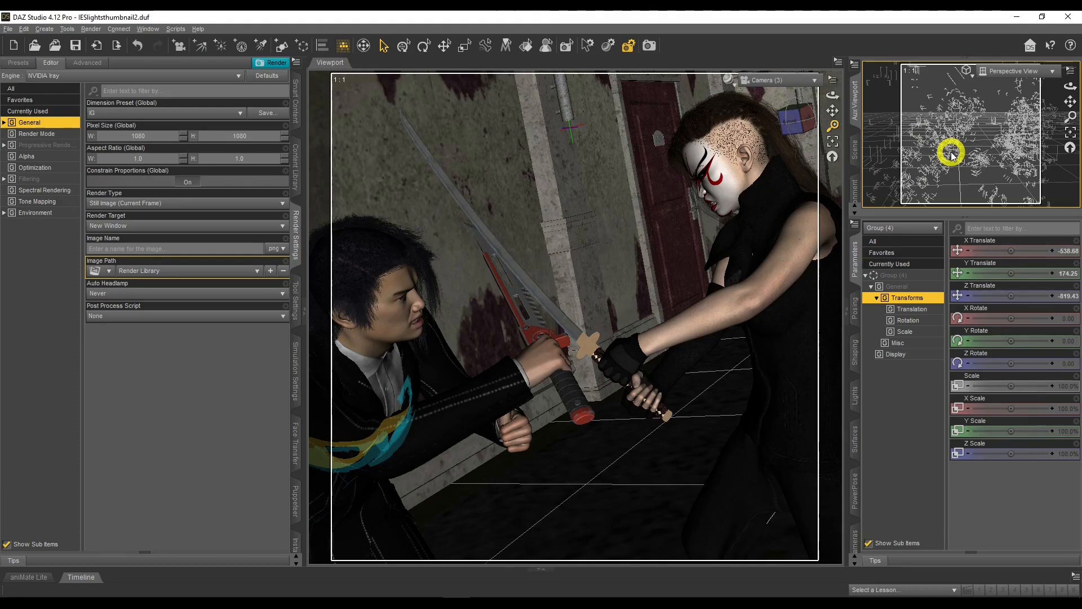
left_click(854, 149)
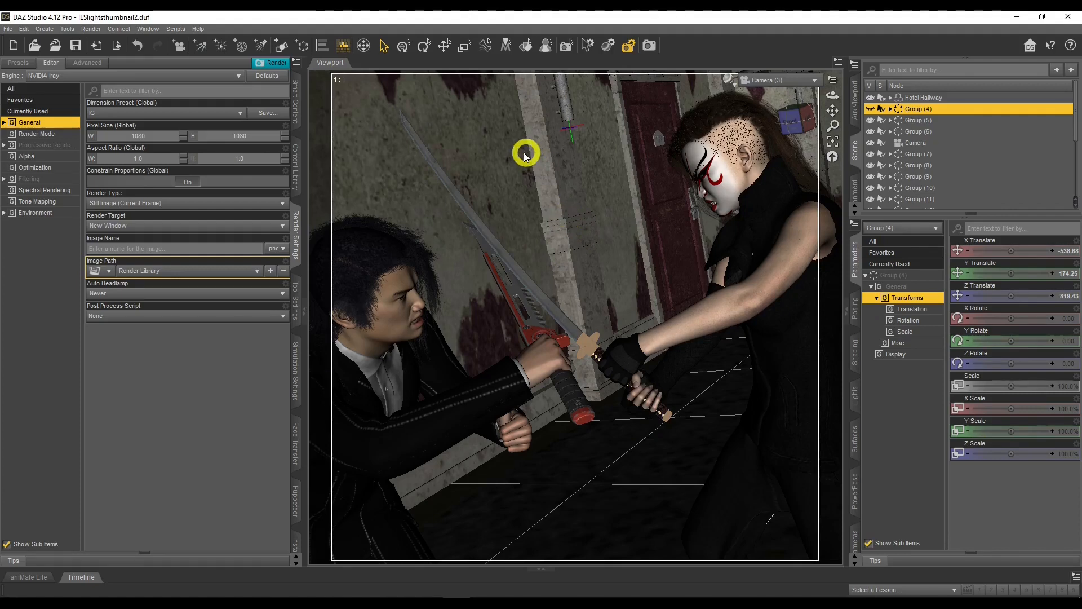
Draw a red box with the on-screen pen over the hallway wall, with three arrows leading downward from it
key("ctrl+2")
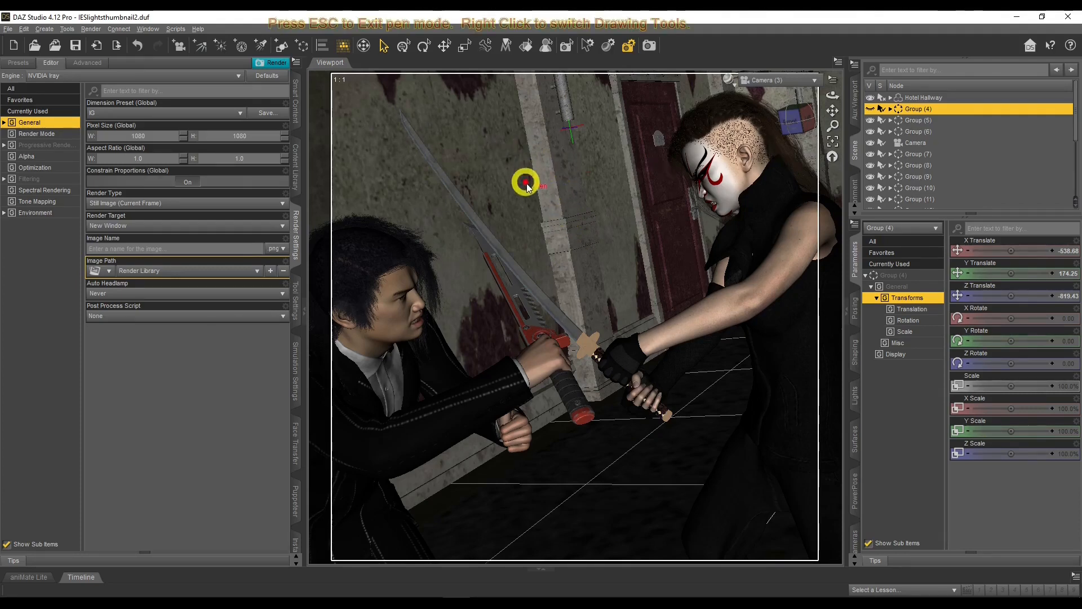
mouse_move(563, 174)
left_mouse_down()
mouse_move(640, 179)
mouse_move(563, 175)
mouse_move(555, 206)
mouse_move(456, 326)
left_mouse_up()
mouse_move(649, 217)
left_mouse_down()
mouse_move(647, 356)
mouse_move(450, 352)
mouse_move(466, 328)
left_mouse_up()
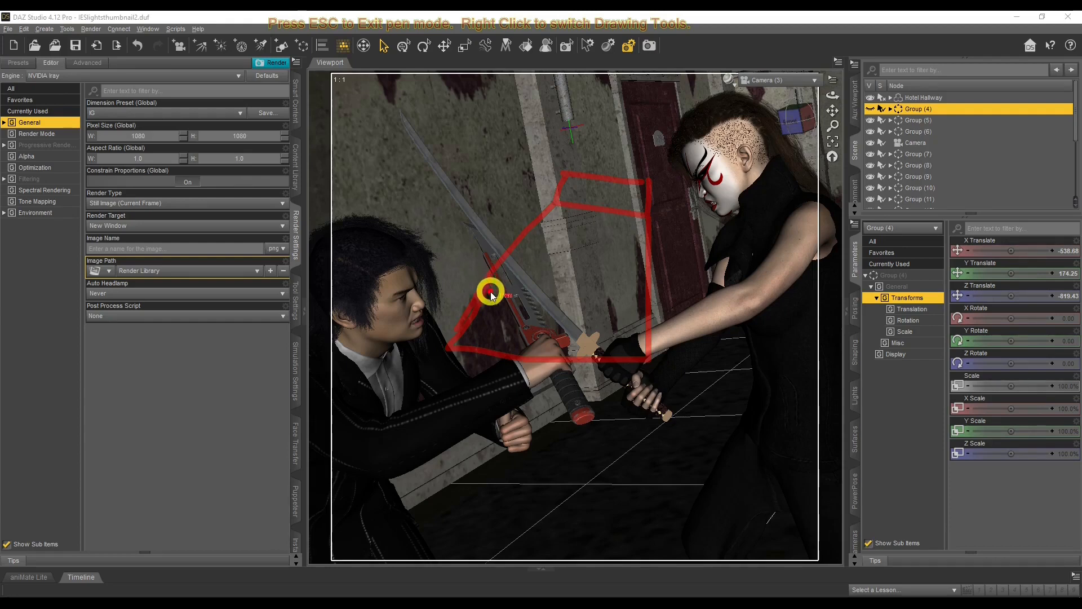
mouse_move(565, 221)
left_mouse_down()
mouse_move(435, 430)
mouse_move(467, 445)
left_mouse_up()
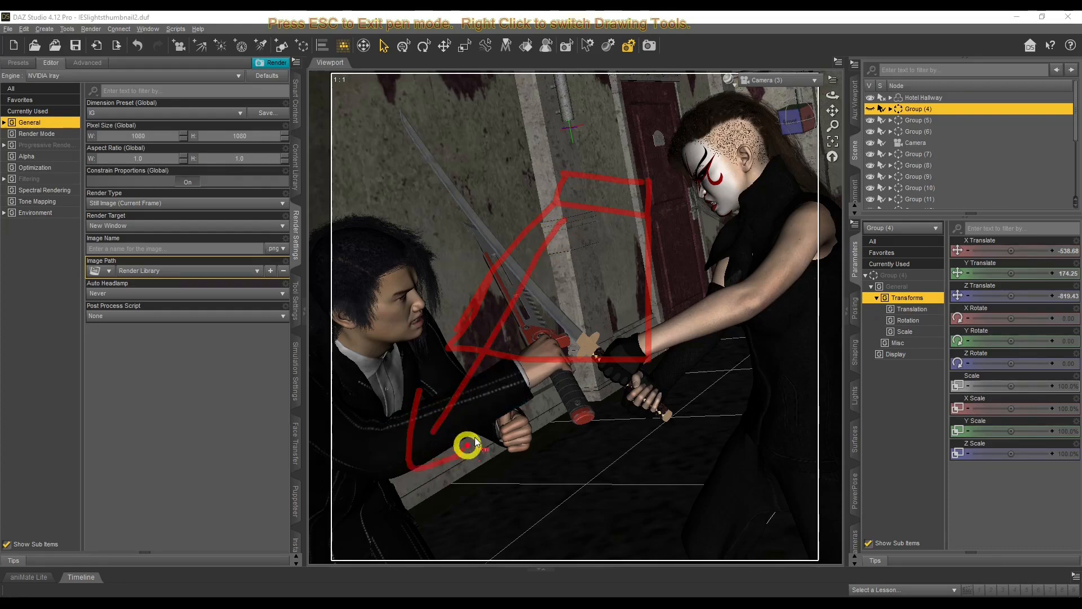
mouse_move(585, 230)
left_mouse_down()
mouse_move(503, 415)
mouse_move(500, 480)
mouse_move(546, 434)
left_mouse_up()
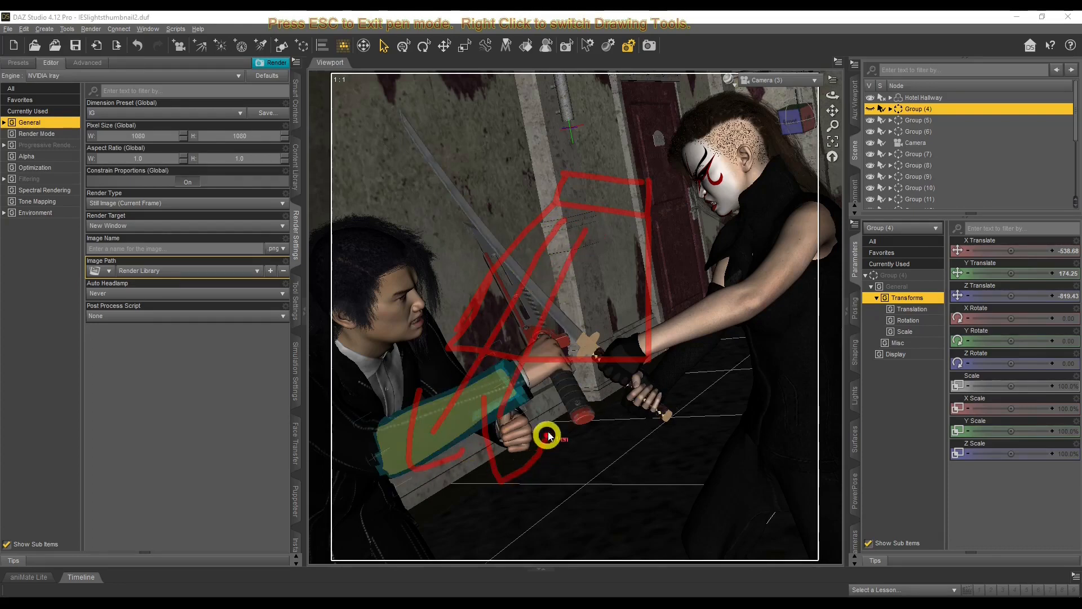
mouse_move(611, 248)
left_mouse_down()
mouse_move(600, 445)
mouse_move(679, 382)
left_mouse_up()
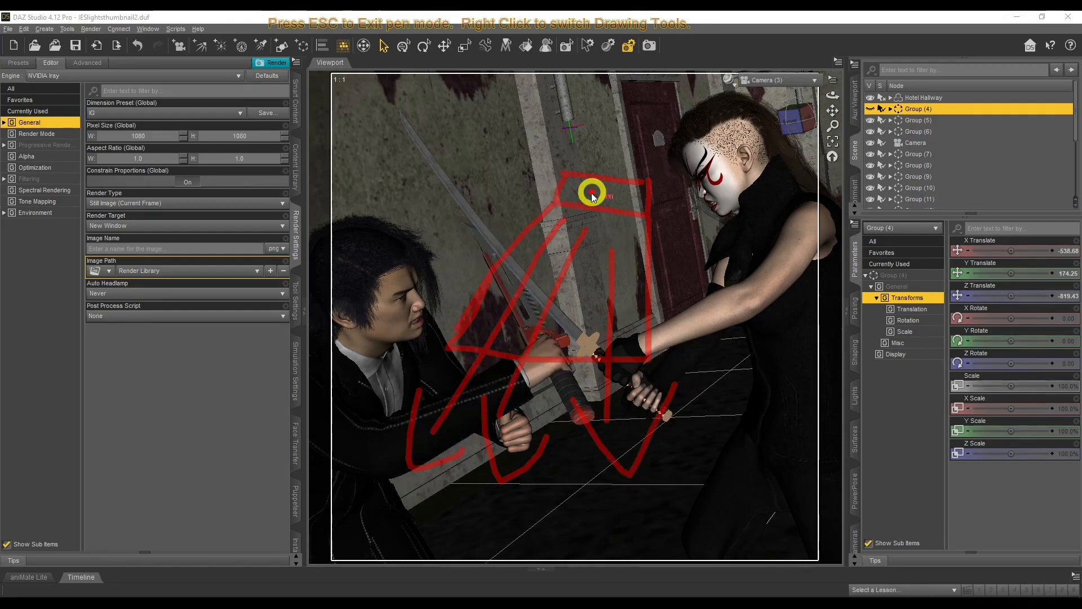
Extend the three pen arrows down to the floor and draw smaller arrows bouncing back up from it
left_click_drag(414, 489, 372, 536)
left_click_drag(505, 462, 495, 539)
left_click_drag(636, 443, 637, 541)
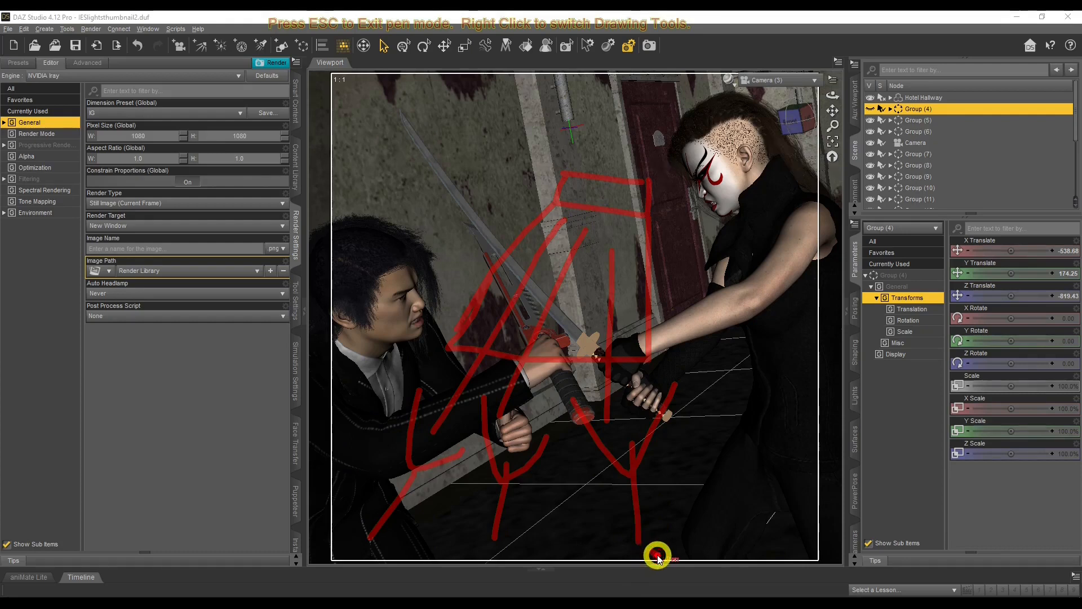
mouse_move(655, 557)
left_mouse_down()
mouse_move(684, 476)
mouse_move(669, 466)
mouse_move(708, 491)
left_mouse_up()
mouse_move(605, 546)
left_mouse_down()
mouse_move(588, 482)
mouse_move(605, 485)
left_mouse_up()
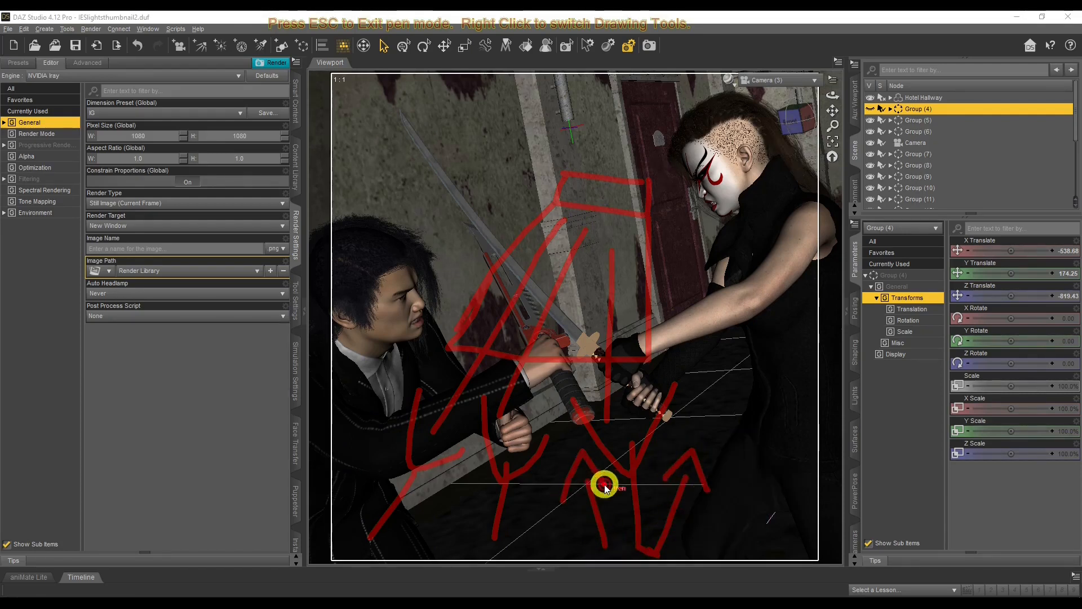
mouse_move(546, 543)
left_mouse_down()
mouse_move(529, 482)
mouse_move(564, 498)
left_mouse_up()
mouse_move(450, 551)
left_mouse_down()
mouse_move(437, 519)
mouse_move(459, 513)
left_mouse_up()
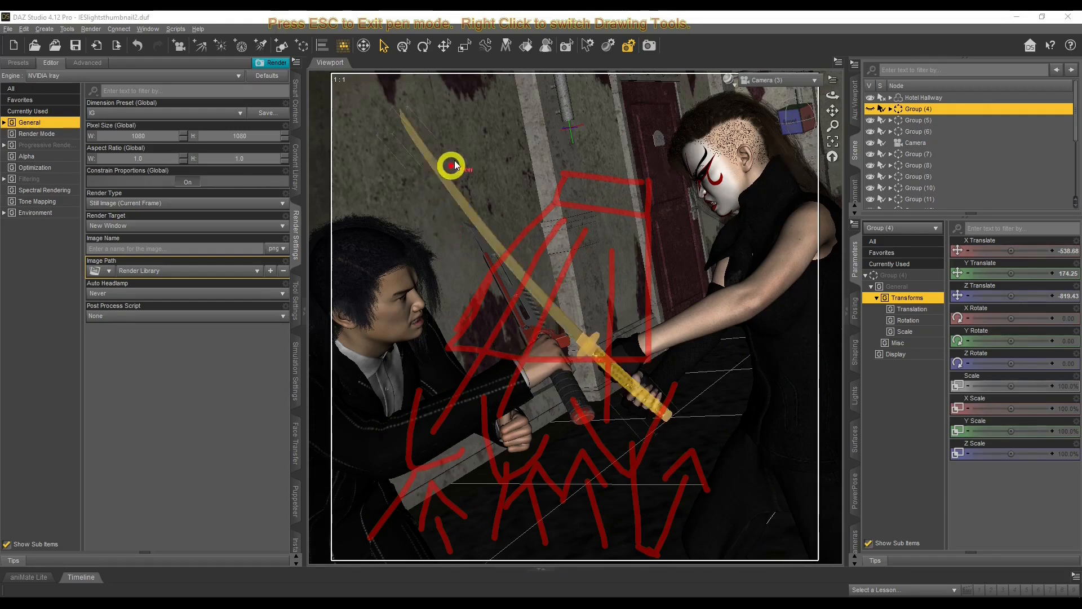
Surround the pen-drawn oval on the hallway wall with radiating rays, and add arrows from it toward the box and the floor
mouse_move(464, 138)
left_mouse_down()
mouse_move(445, 121)
mouse_move(389, 171)
mouse_move(486, 152)
mouse_move(450, 133)
mouse_move(437, 88)
mouse_move(508, 85)
left_mouse_up()
left_click_drag(480, 119, 567, 101)
left_click_drag(511, 146, 566, 149)
left_click_drag(500, 167, 532, 193)
left_click_drag(465, 192, 483, 225)
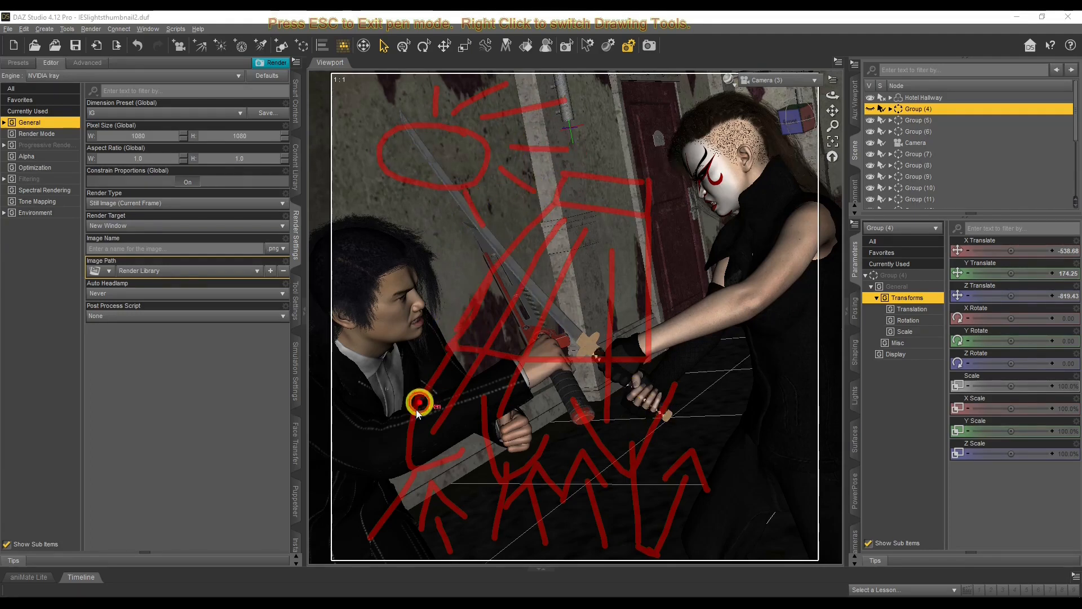
mouse_move(437, 206)
left_mouse_down()
mouse_move(451, 276)
mouse_move(374, 222)
mouse_move(361, 229)
left_mouse_up()
left_click_drag(388, 189, 340, 193)
left_click_drag(360, 156, 331, 141)
mouse_move(389, 116)
left_mouse_down()
mouse_move(362, 92)
mouse_move(415, 90)
left_mouse_up()
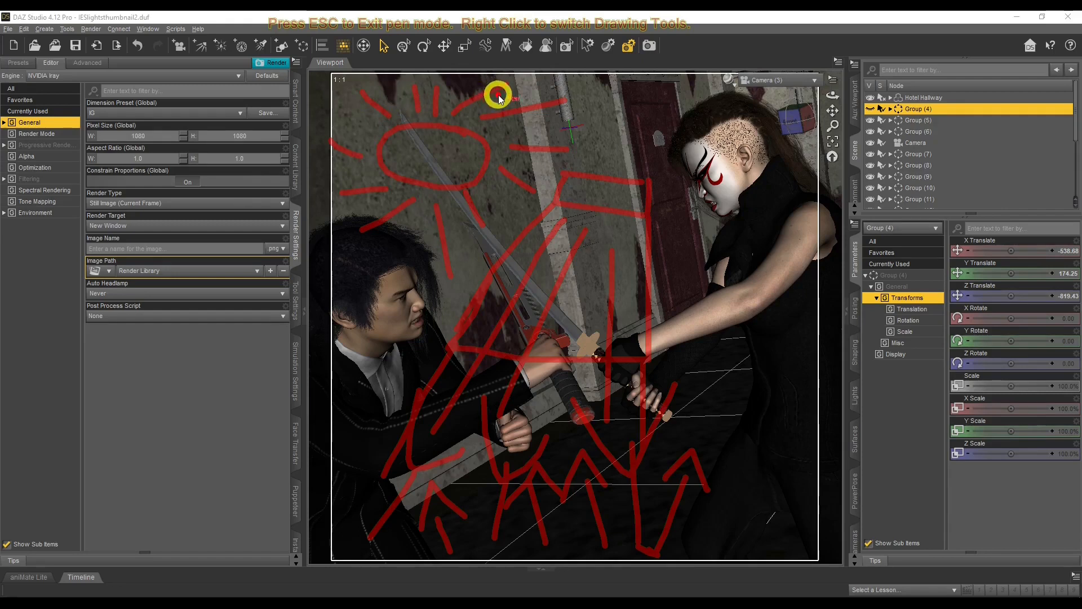
mouse_move(551, 92)
left_mouse_down()
mouse_move(587, 96)
mouse_move(566, 131)
mouse_move(587, 150)
mouse_move(550, 159)
left_mouse_up()
mouse_move(488, 214)
left_mouse_down()
mouse_move(497, 242)
mouse_move(468, 236)
mouse_move(476, 293)
mouse_move(430, 278)
left_mouse_up()
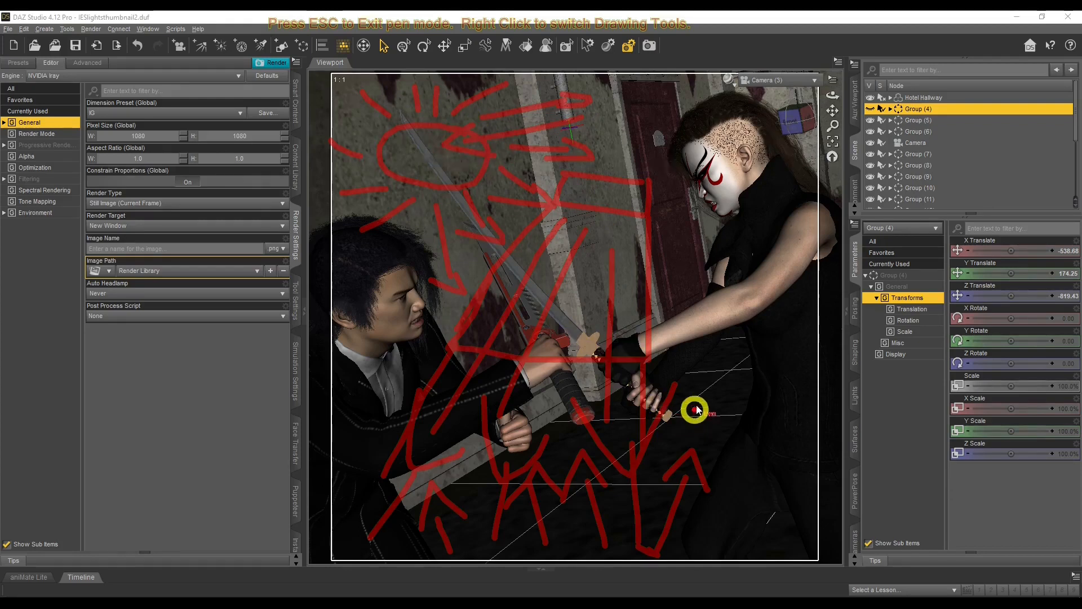
Draw bouncing arrows and scribbles beside the masked fighter's arms, and leave pen mode to clear all the annotations
mouse_move(733, 373)
left_mouse_down()
mouse_move(672, 411)
mouse_move(725, 416)
mouse_move(758, 399)
mouse_move(663, 278)
mouse_move(737, 350)
mouse_move(712, 285)
mouse_move(740, 277)
mouse_move(756, 347)
mouse_move(789, 278)
mouse_move(815, 273)
mouse_move(781, 364)
mouse_move(756, 378)
mouse_move(778, 365)
mouse_move(793, 326)
mouse_move(808, 369)
mouse_move(744, 397)
mouse_move(812, 374)
mouse_move(802, 394)
mouse_move(755, 416)
mouse_move(801, 468)
left_mouse_up()
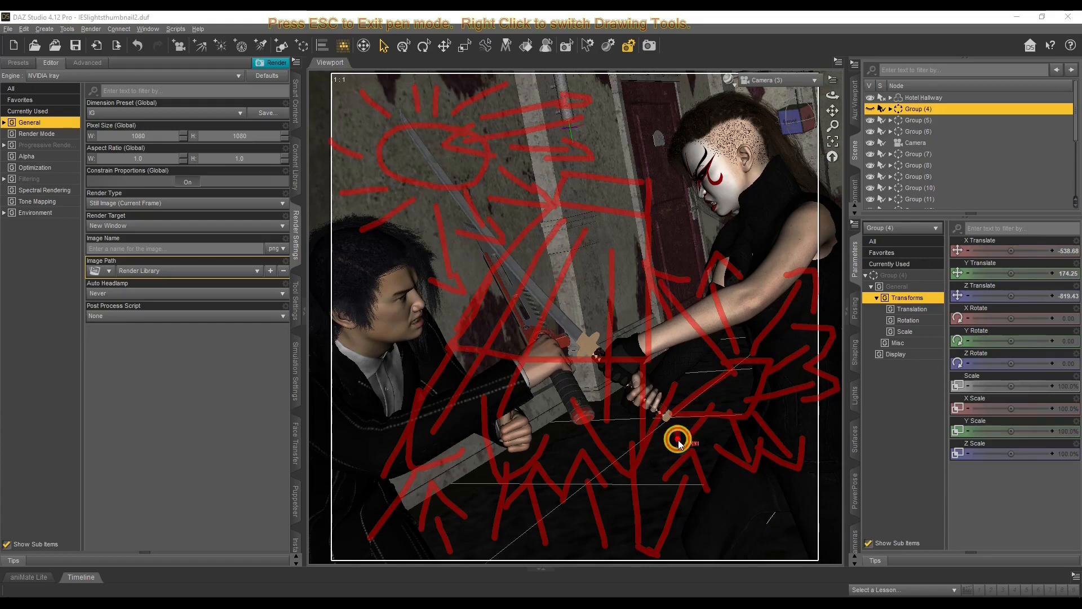
mouse_move(691, 410)
left_mouse_down()
mouse_move(679, 399)
mouse_move(686, 428)
mouse_move(712, 390)
mouse_move(676, 367)
mouse_move(715, 365)
mouse_move(727, 401)
mouse_move(733, 387)
mouse_move(720, 382)
mouse_move(742, 379)
mouse_move(742, 369)
left_mouse_up()
left_click_drag(670, 419, 402, 112)
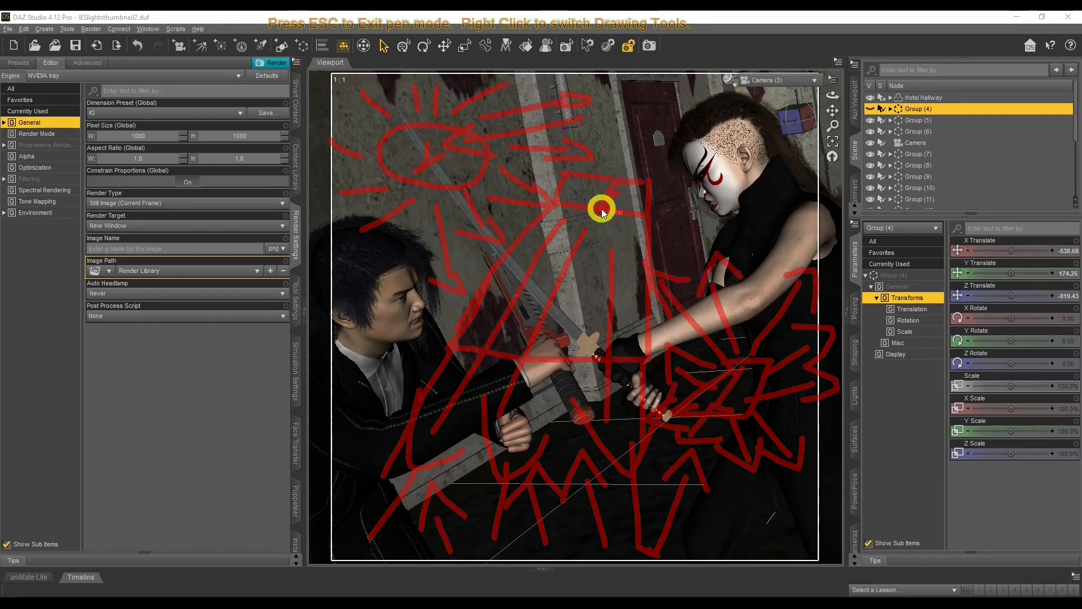
left_click_drag(668, 386, 701, 350)
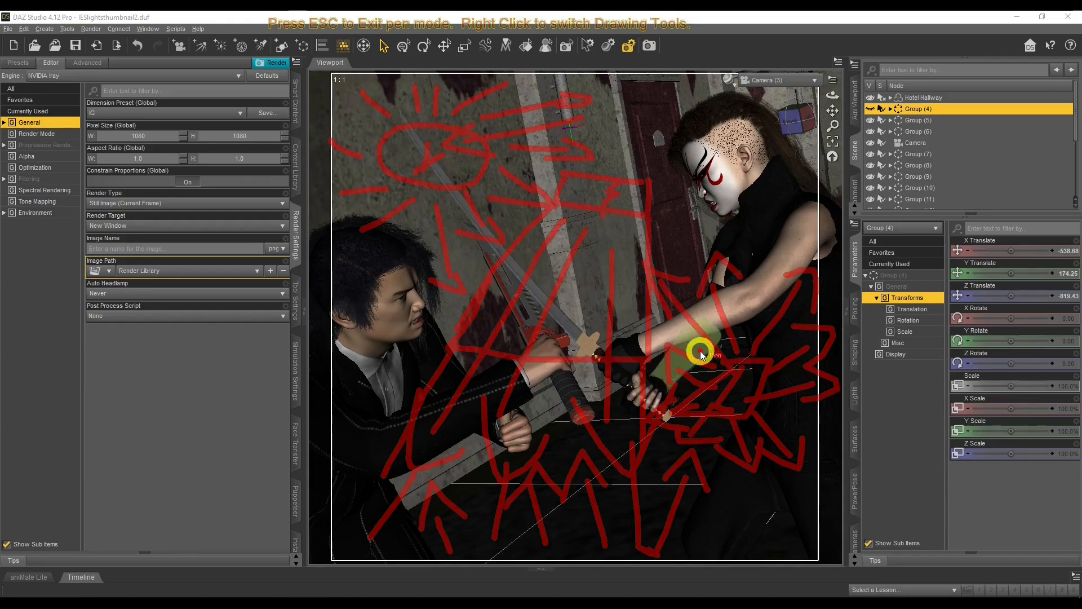
key("Escape")
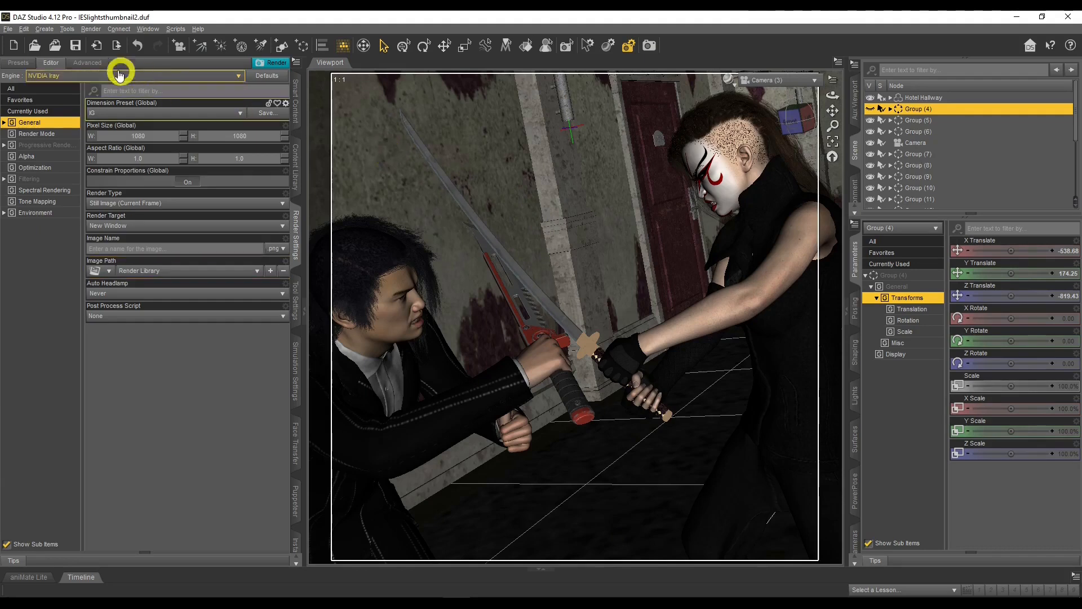
Check the Display Optimization options in the interface preferences, keep Best, and close the preferences
left_click(24, 28)
left_click(58, 181)
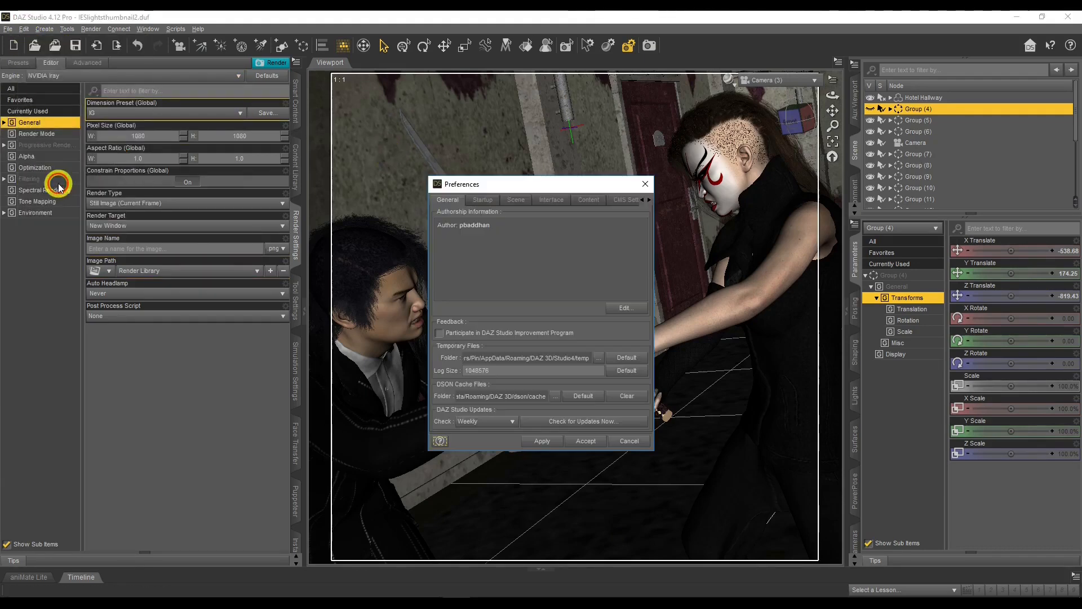
left_click(551, 199)
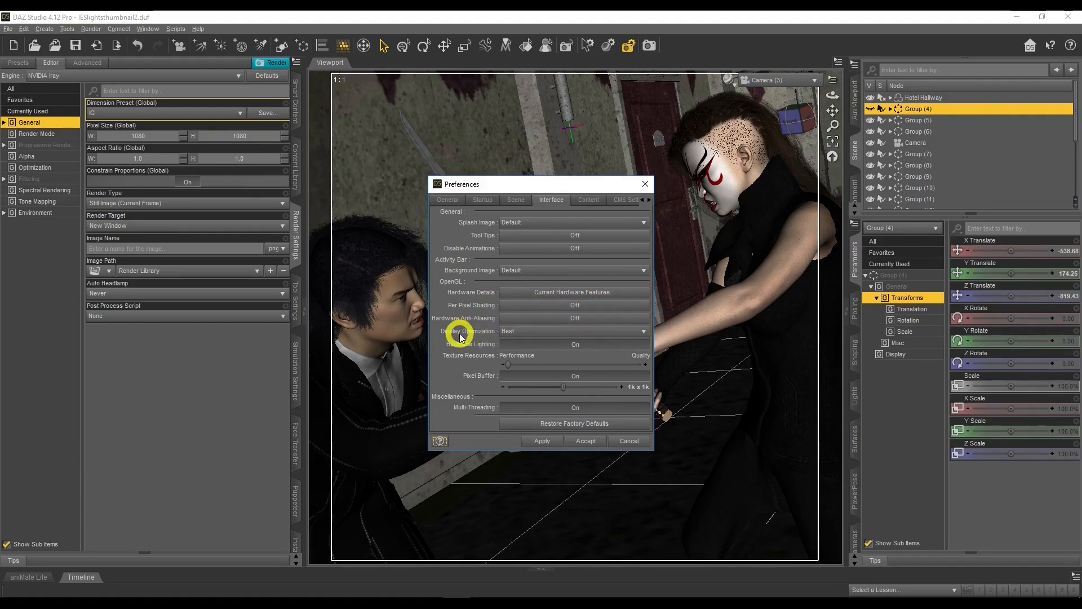
left_click(543, 332)
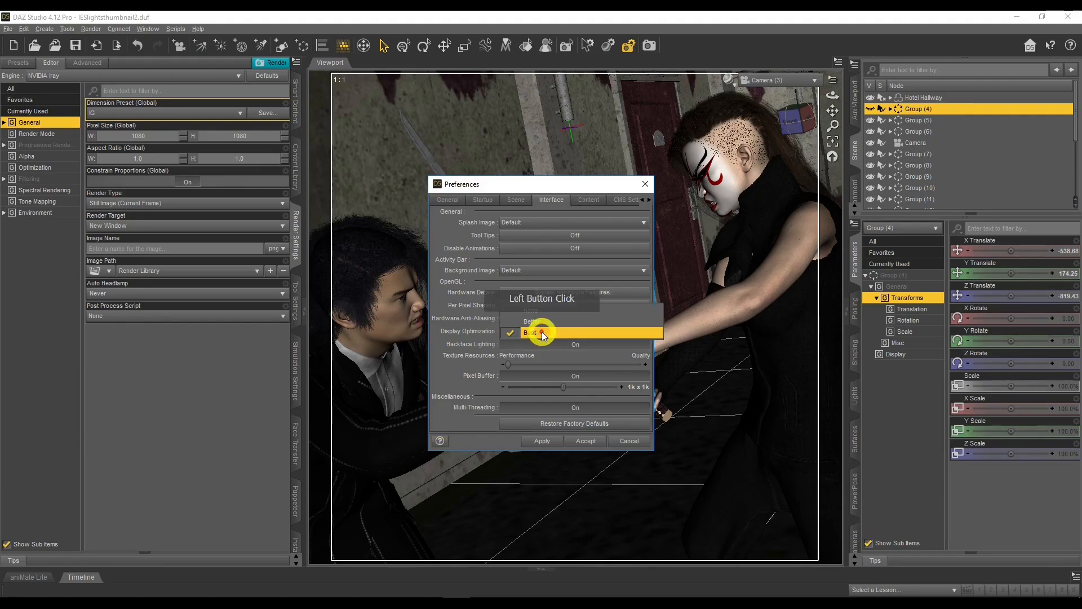
left_click(544, 335)
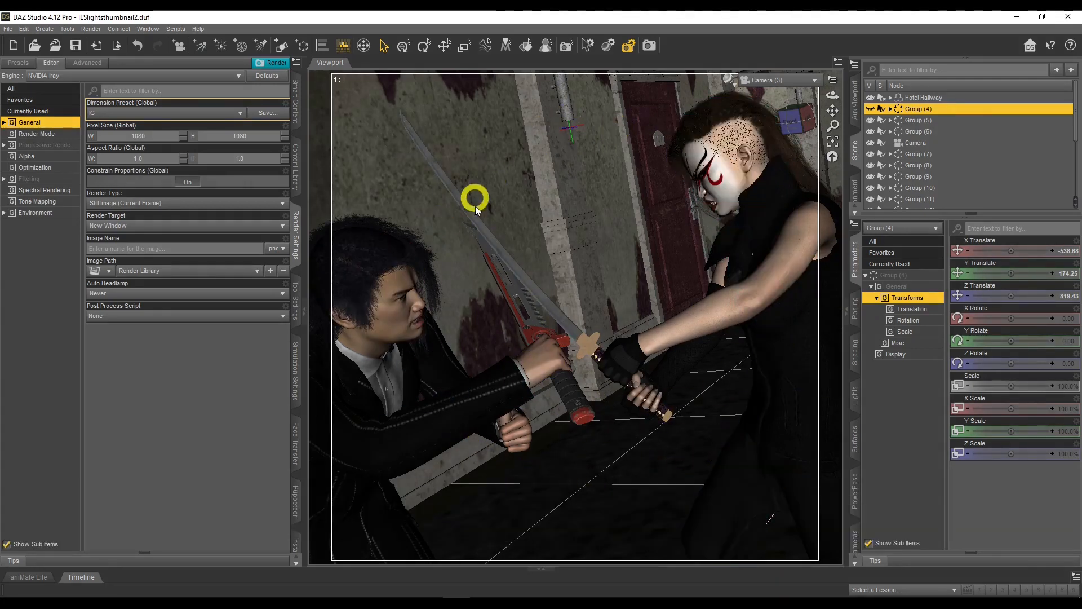
Review the photoreal and interactive hardware devices in the advanced render settings, and return to the general render settings
left_click(279, 63)
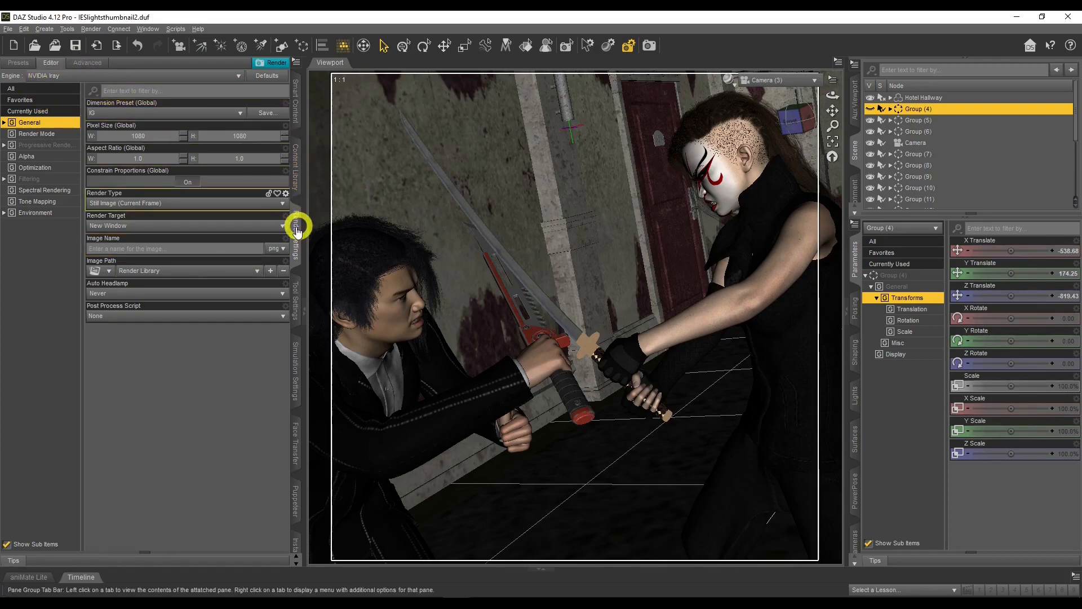
left_click(72, 64)
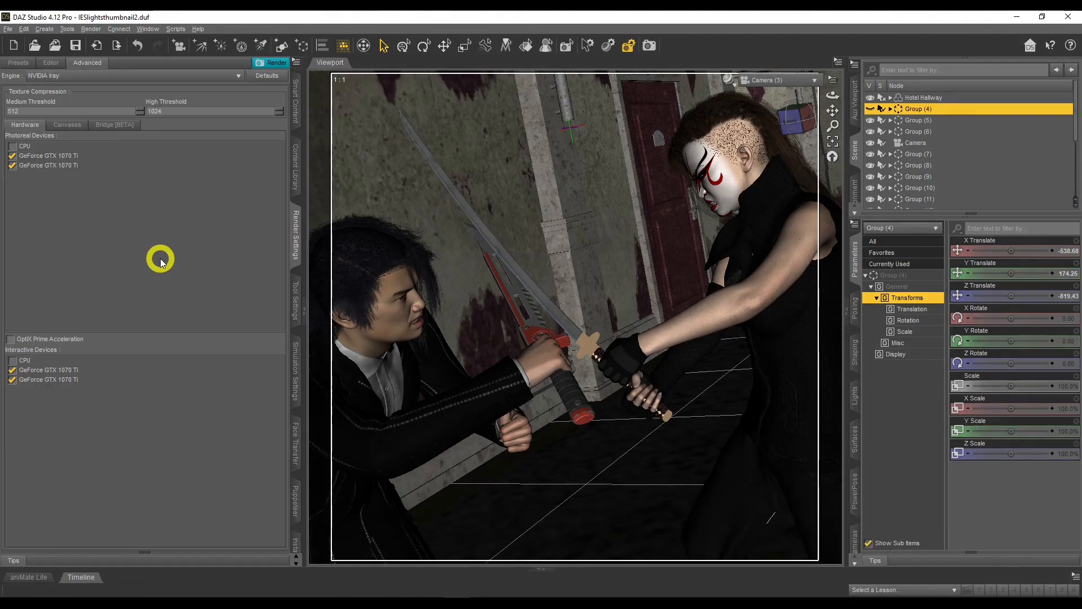
left_click(55, 64)
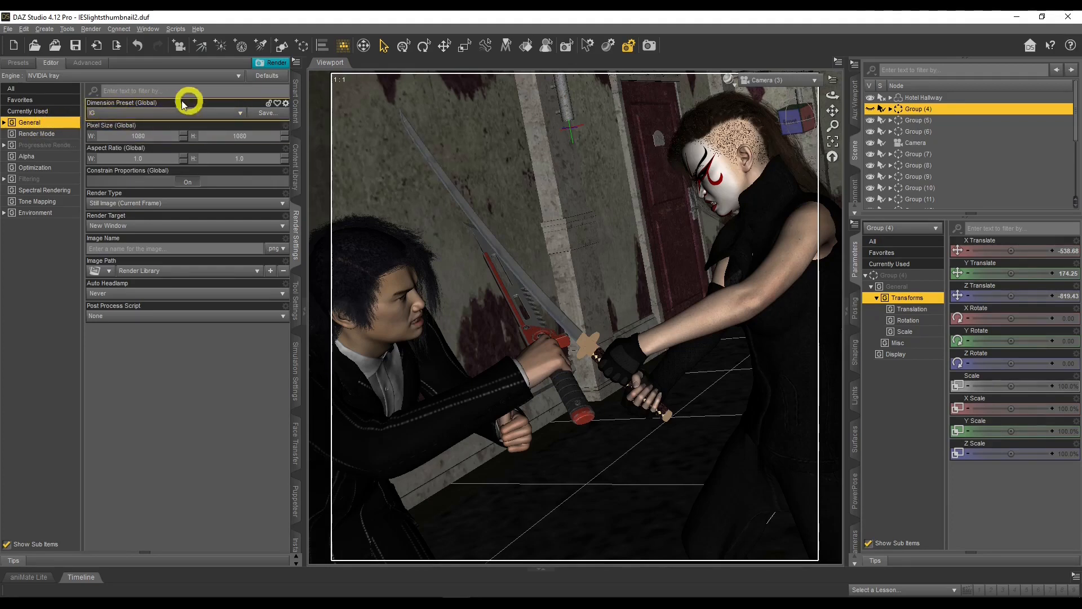
Try the Instagram Post dimension preset, and set the render dimensions to Full HD 1080p (16:9, 1920 x 1080)
left_click(239, 114)
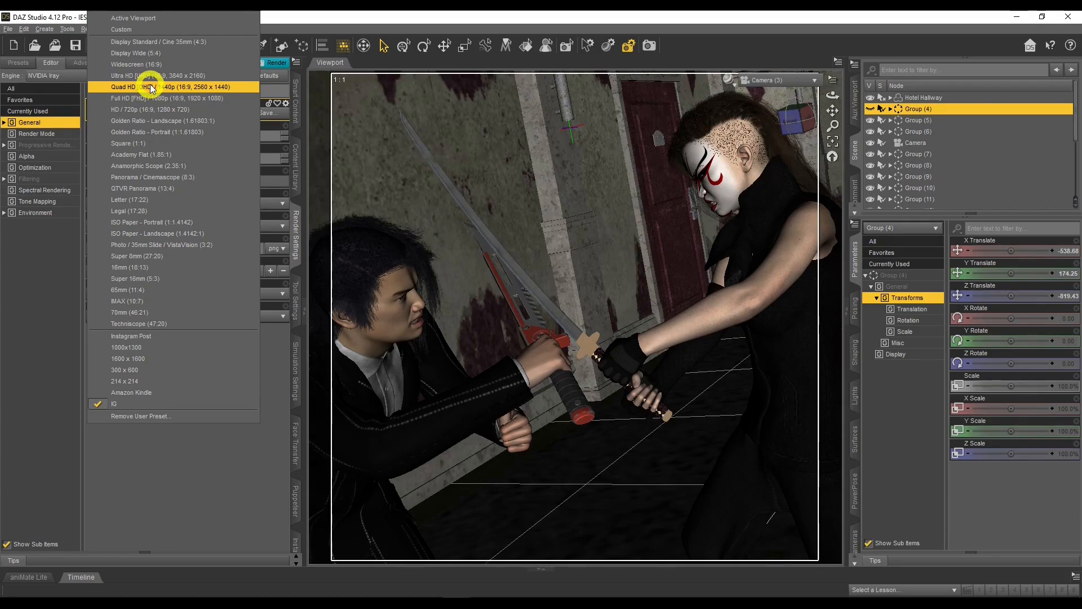
left_click(194, 336)
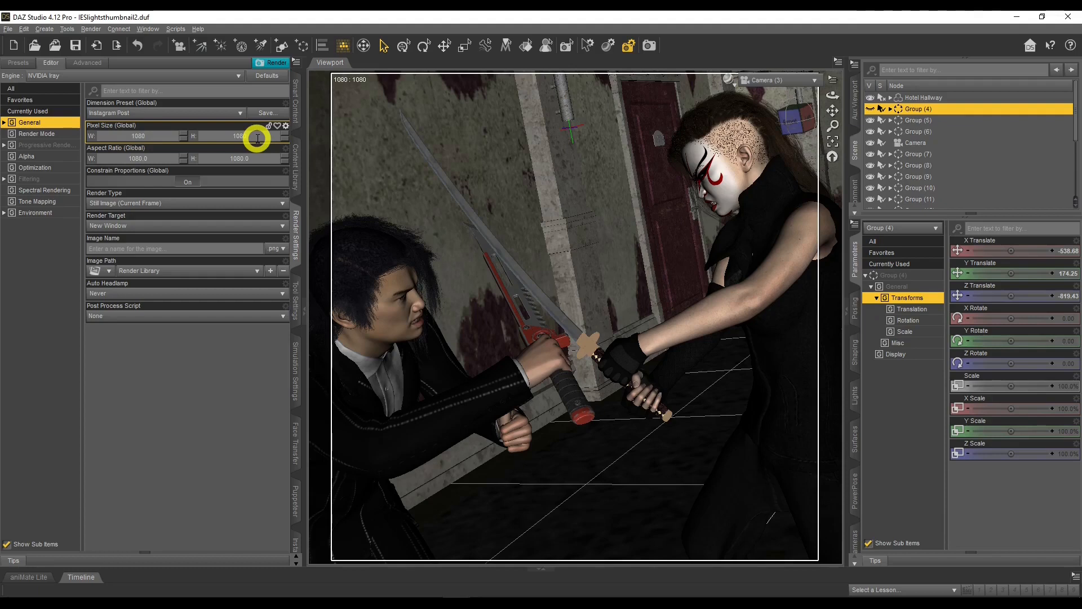
left_click(248, 140)
left_click(183, 112)
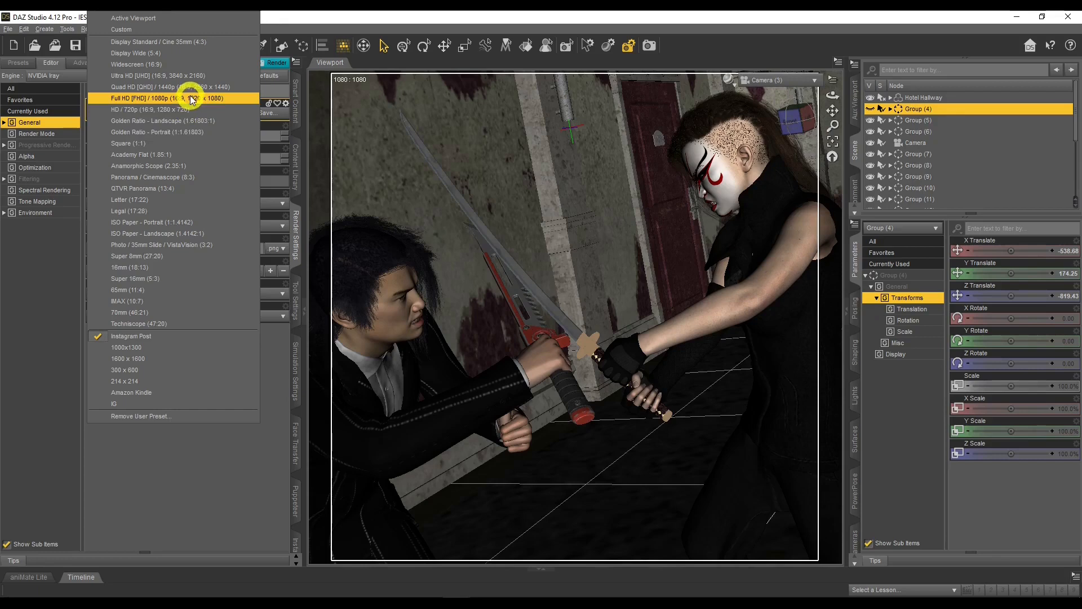
left_click(191, 98)
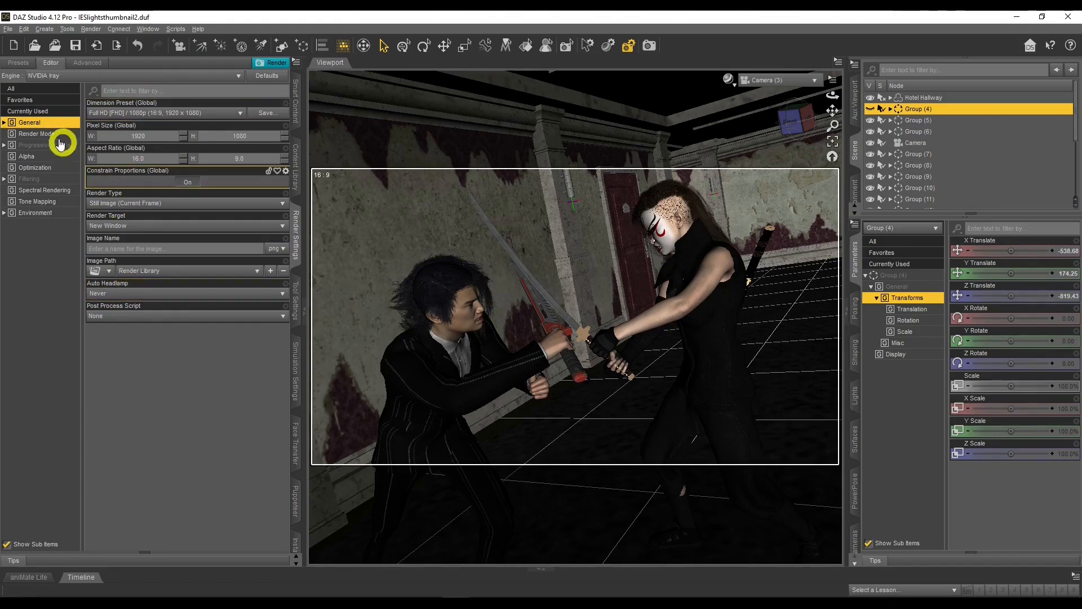
Try the Interactive render mode with its Shadows & Lighting settings, and return the render mode to Photoreal
left_click(42, 133)
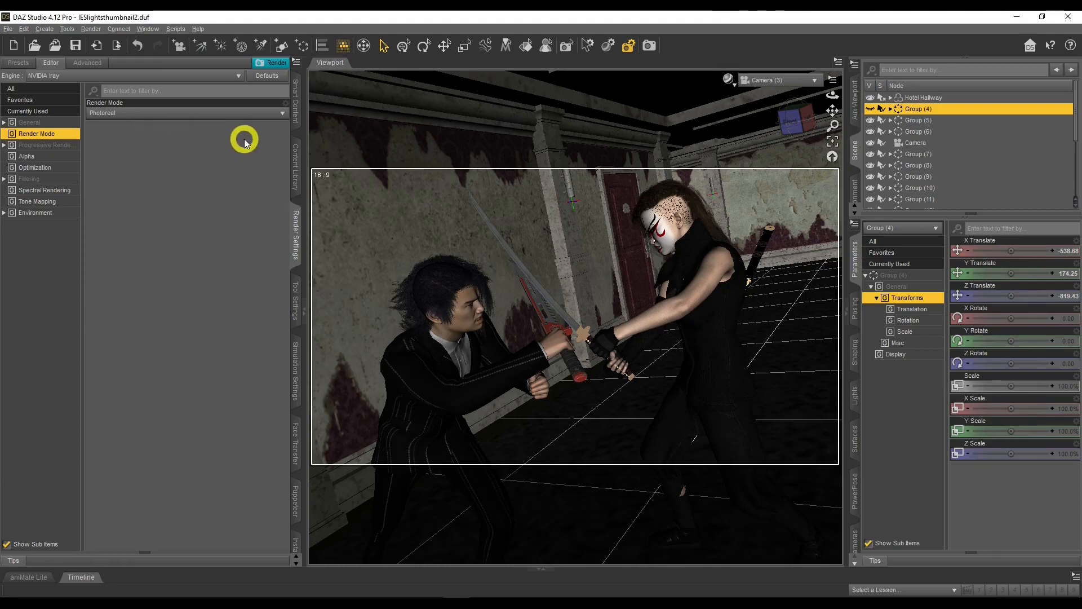
left_click(279, 113)
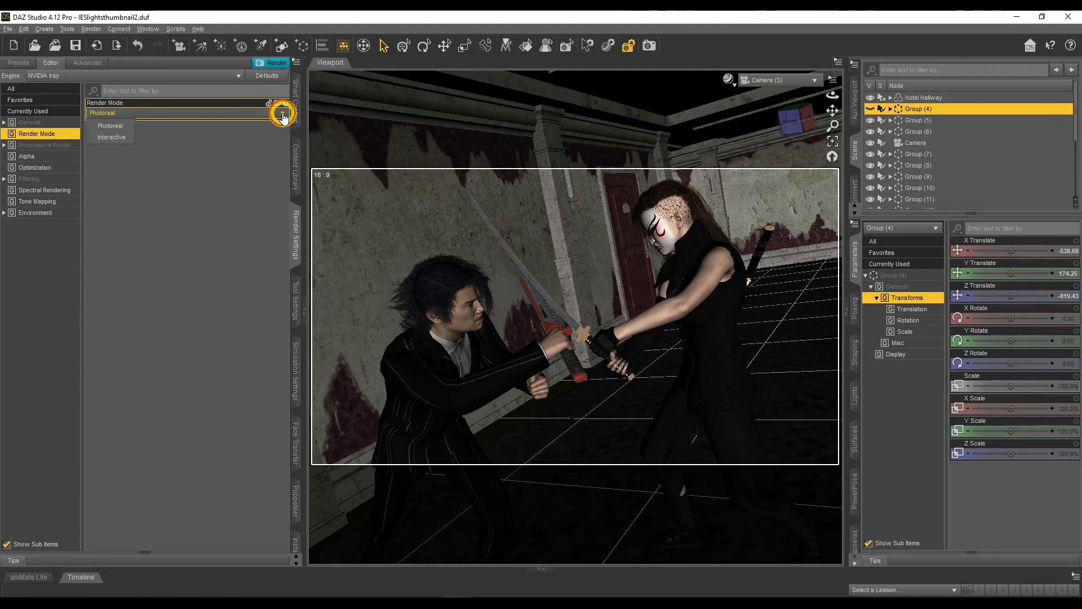
left_click(115, 126)
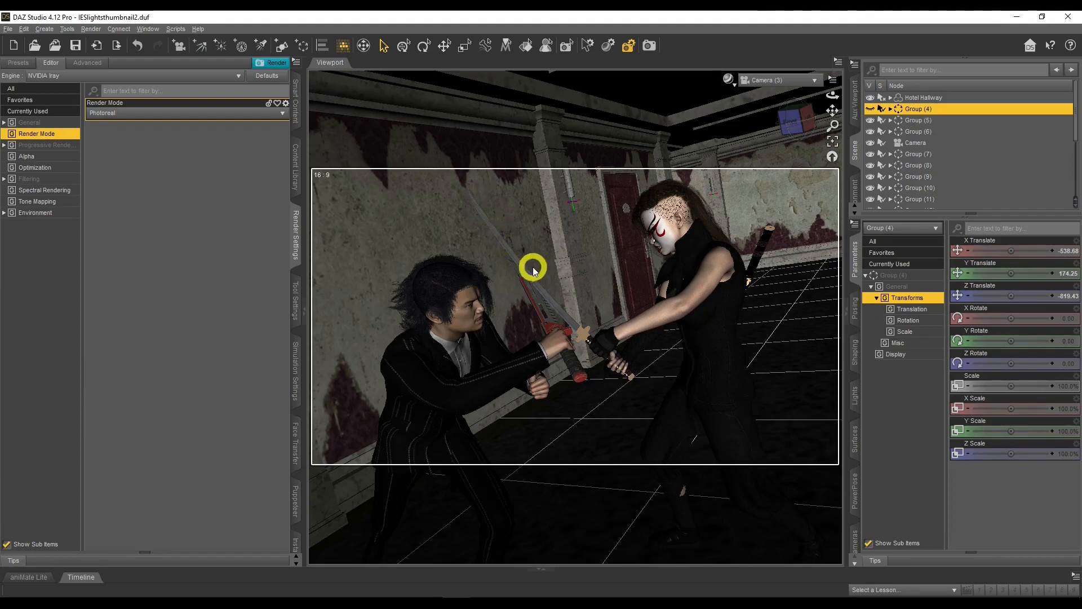
left_click(152, 114)
left_click(109, 136)
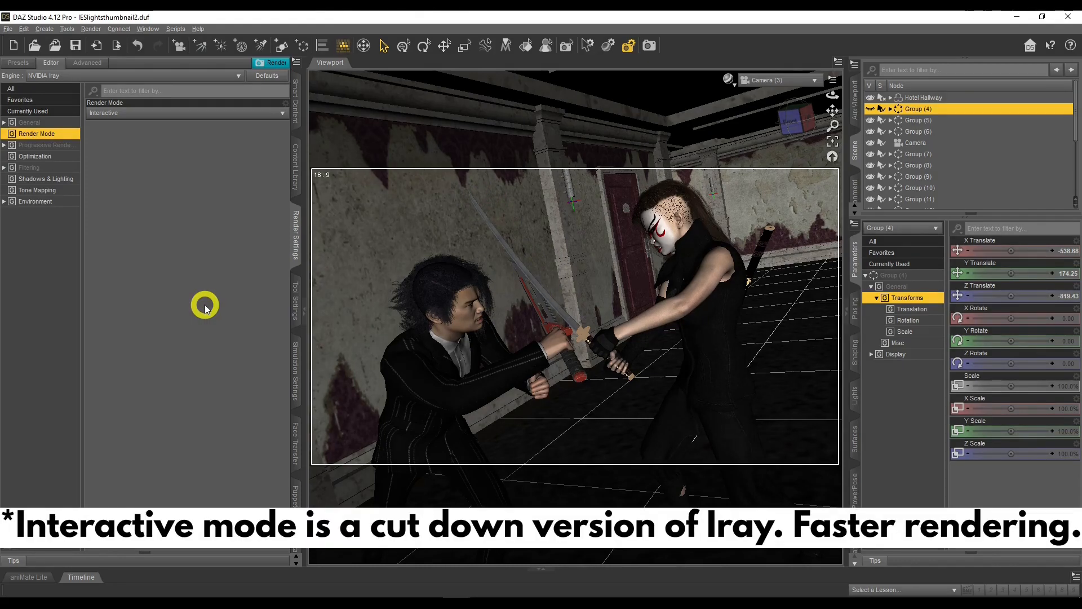
left_click(46, 179)
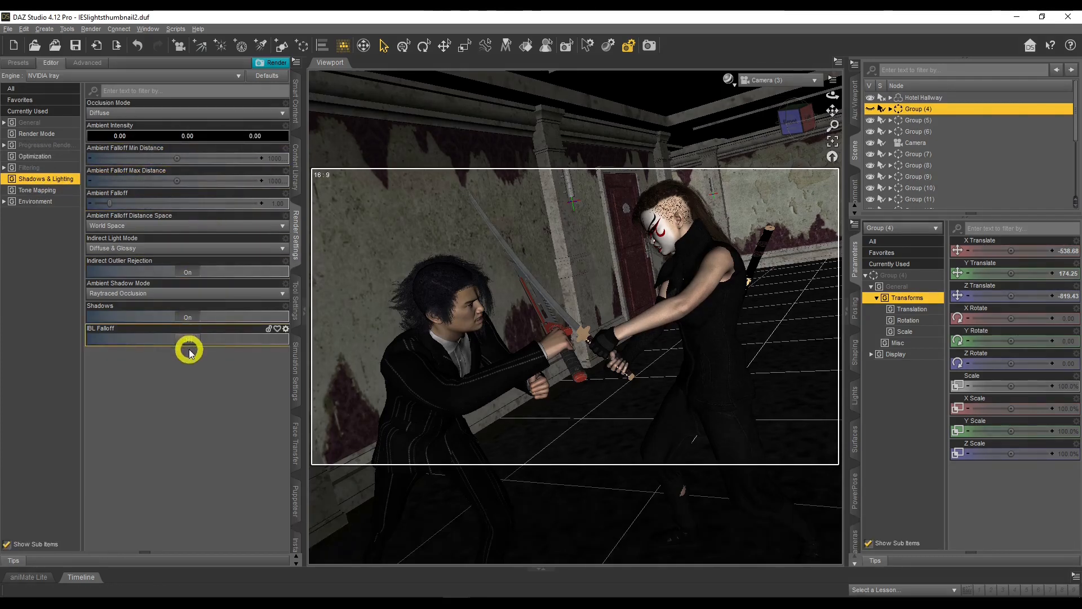
left_click(50, 134)
left_click(114, 113)
left_click(137, 110)
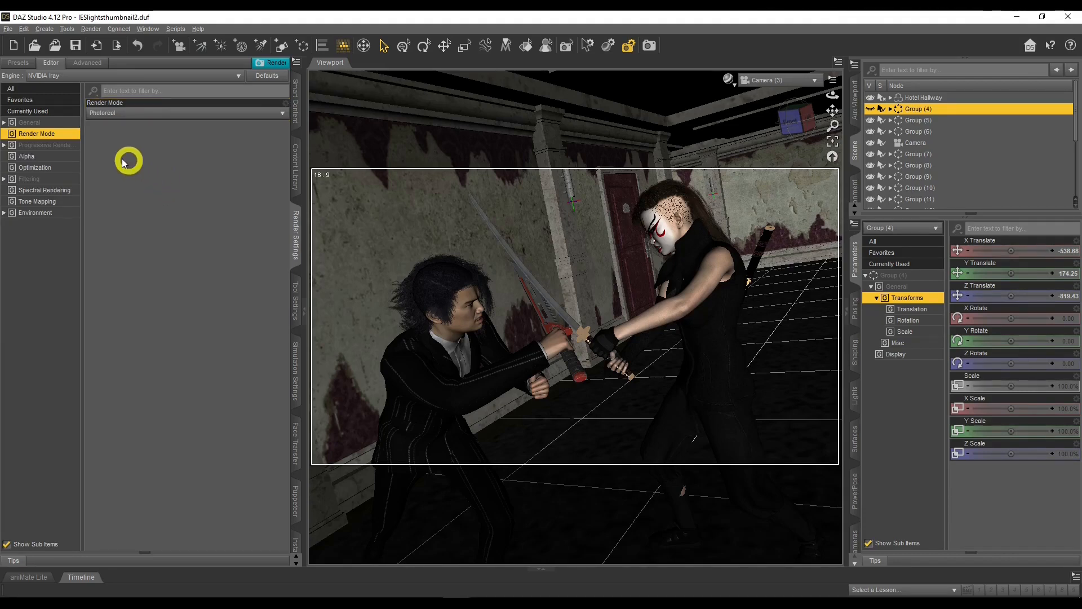
Open the Progressive Rendering settings and go over Update Interval, Max Samples, Rendering Converged Ratio and Rendering Quality
left_click(53, 145)
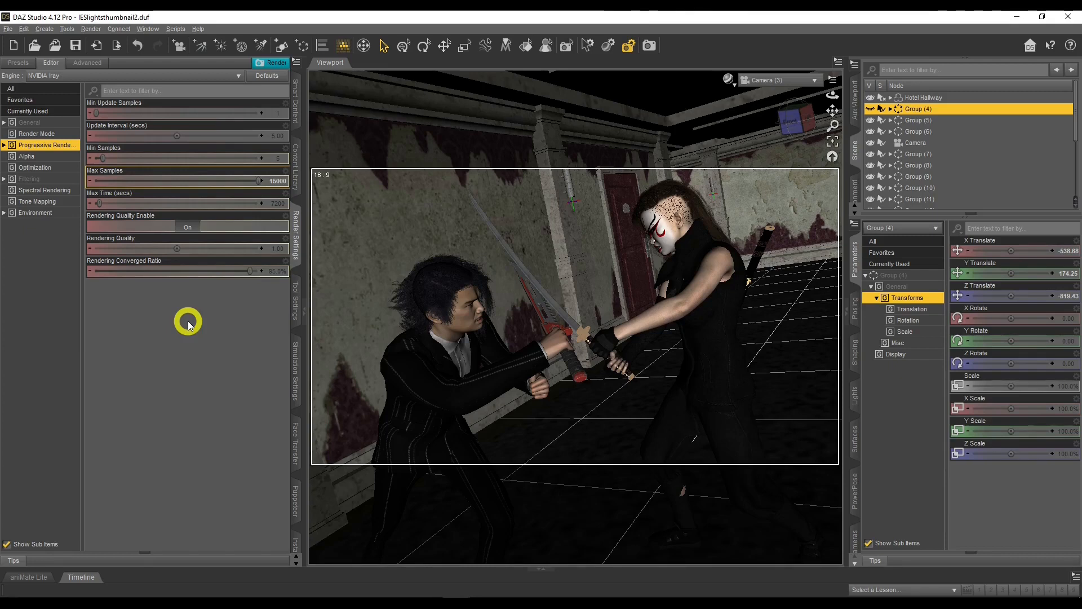
left_click(225, 134)
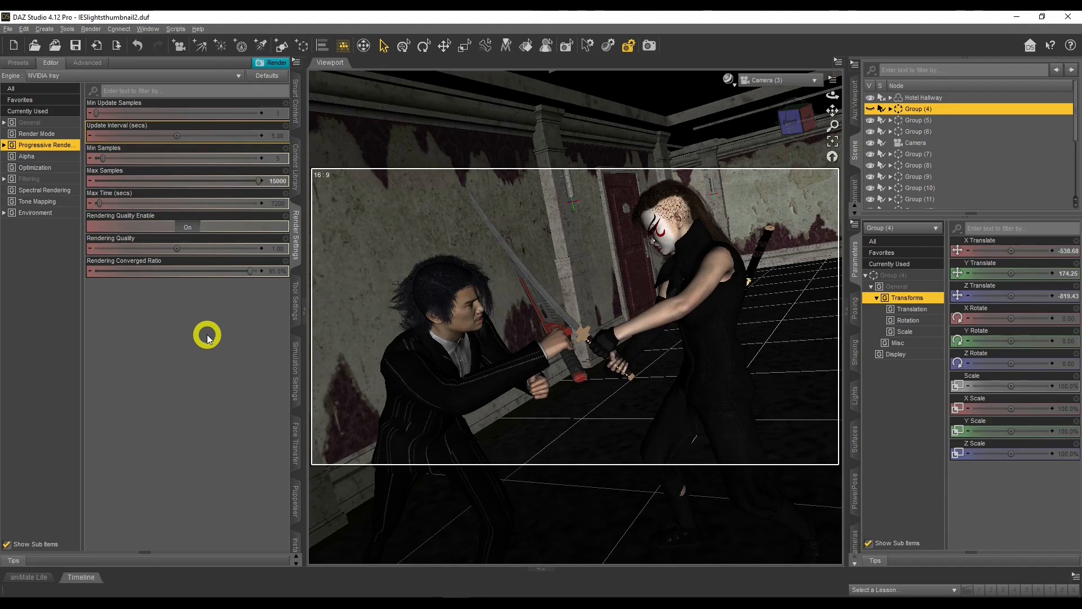
left_click(146, 179)
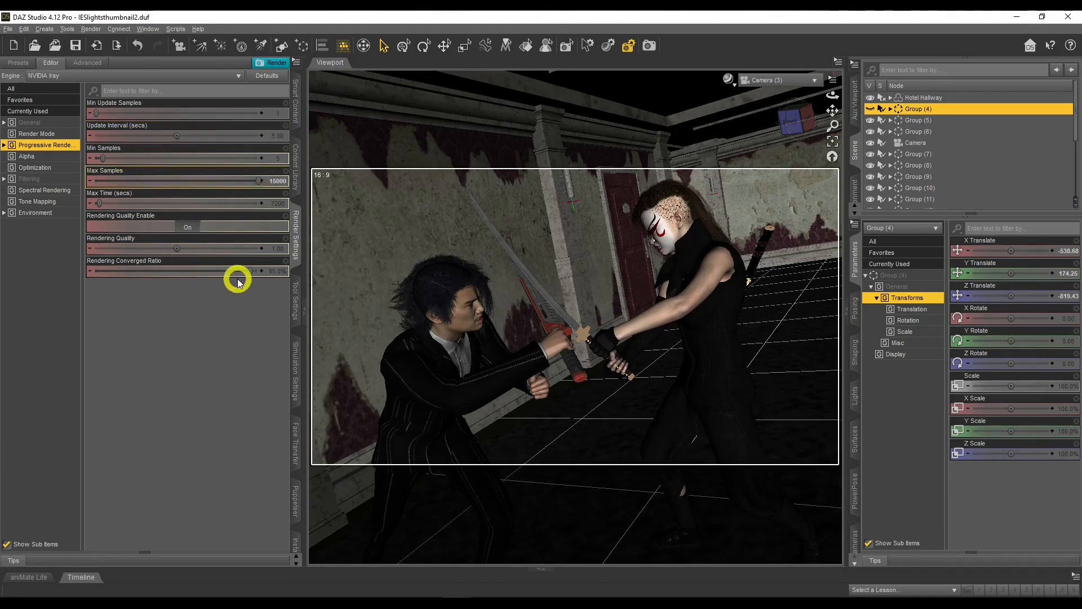
left_click(213, 265)
left_click(136, 247)
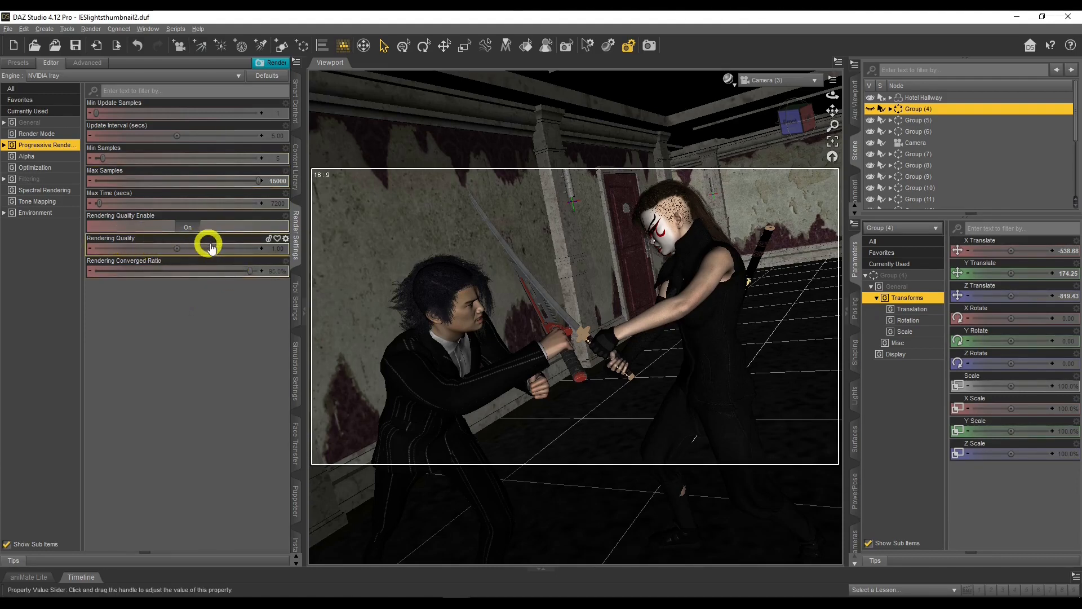
Set the Rendering Quality to 5
left_click(277, 249)
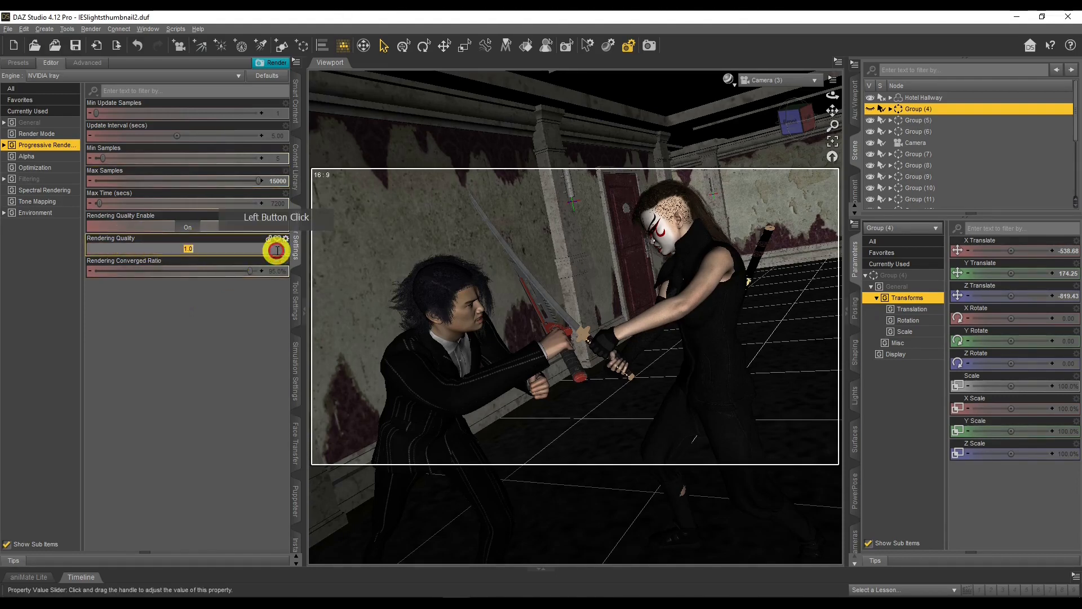
type("5")
key("Return")
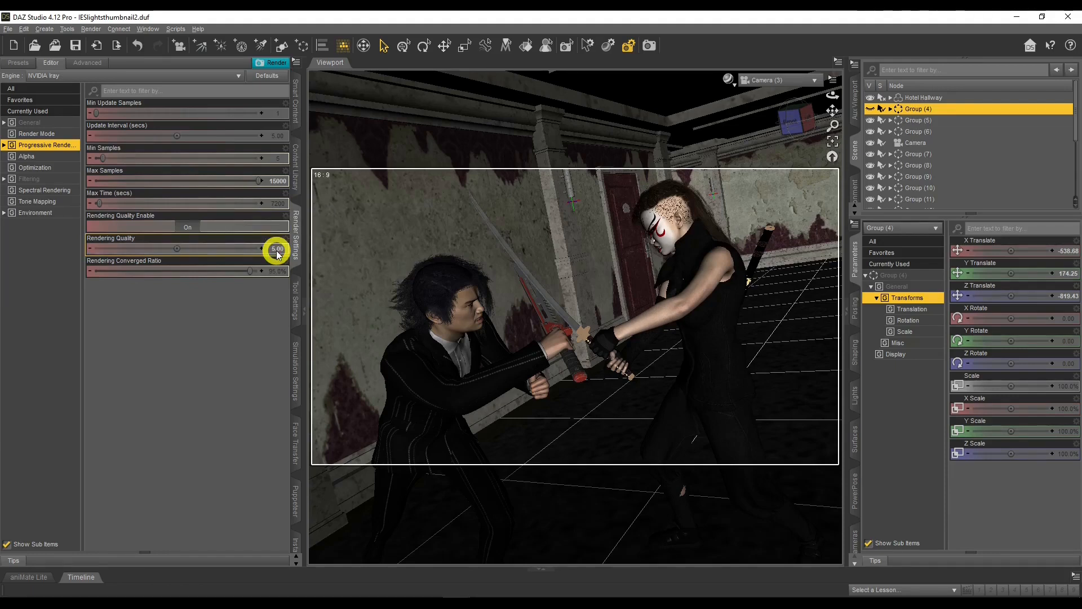
Try a Rendering Quality of 2, and set the Rendering Quality to 1
left_click(277, 248)
type("2")
key("Return")
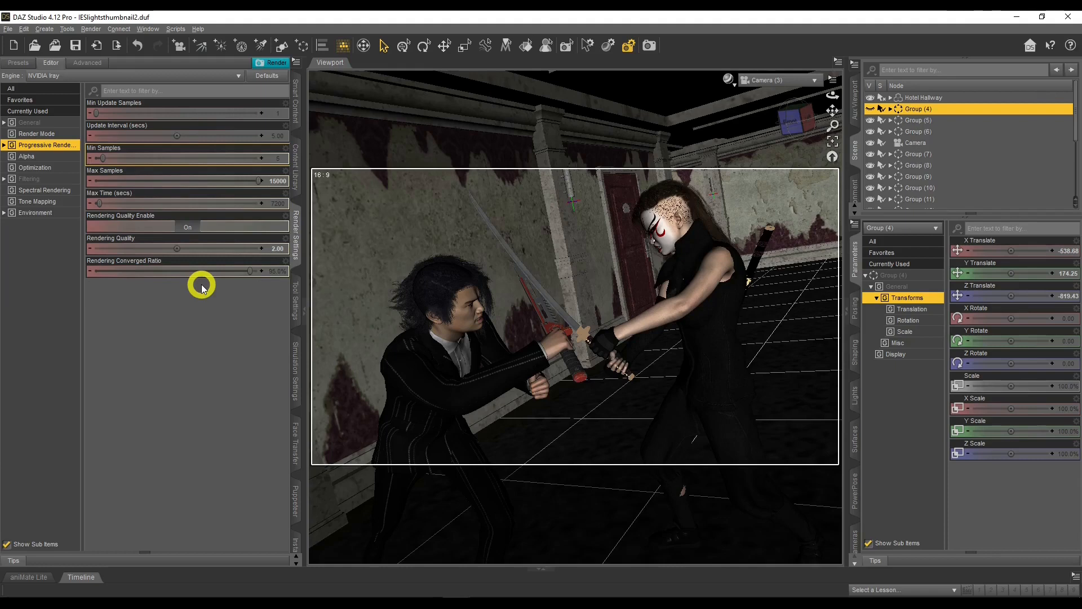
left_click(277, 248)
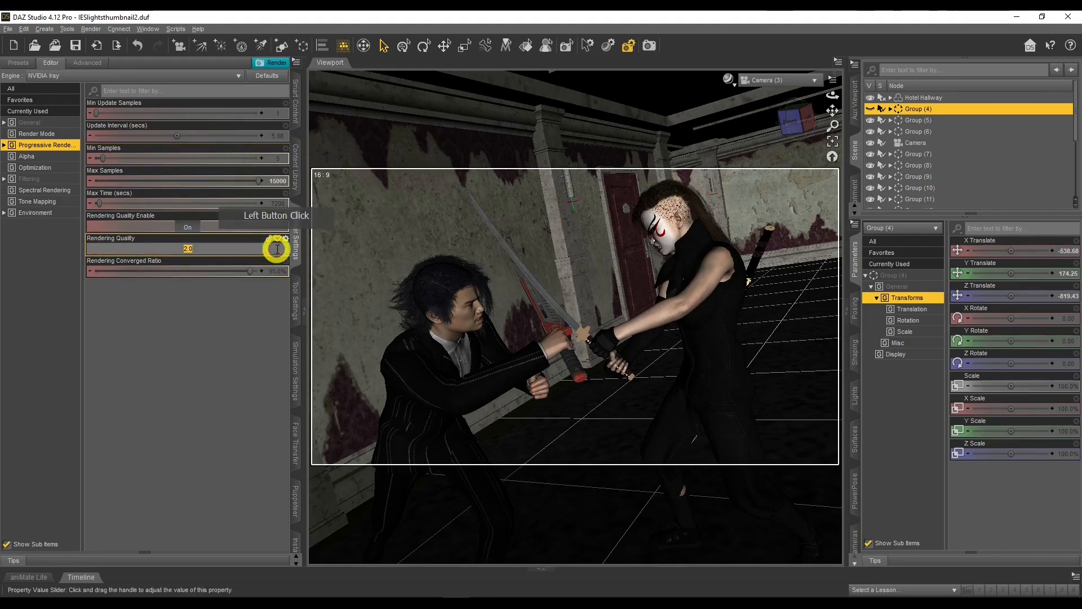
type("1")
key("Return")
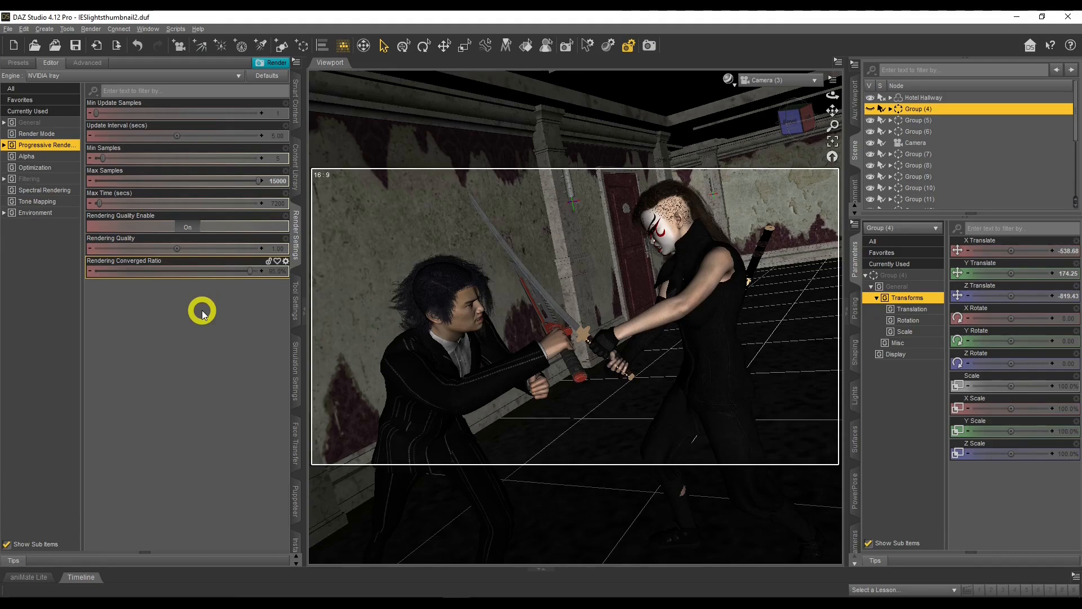
Switch Rendering Quality Enable off and back on
left_click(189, 228)
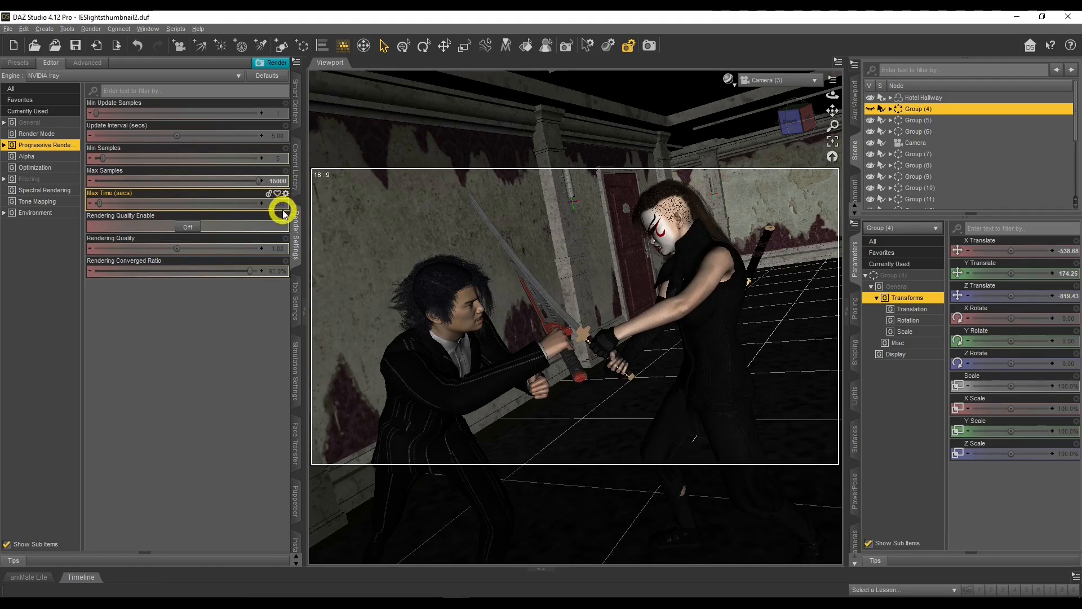
left_click(186, 227)
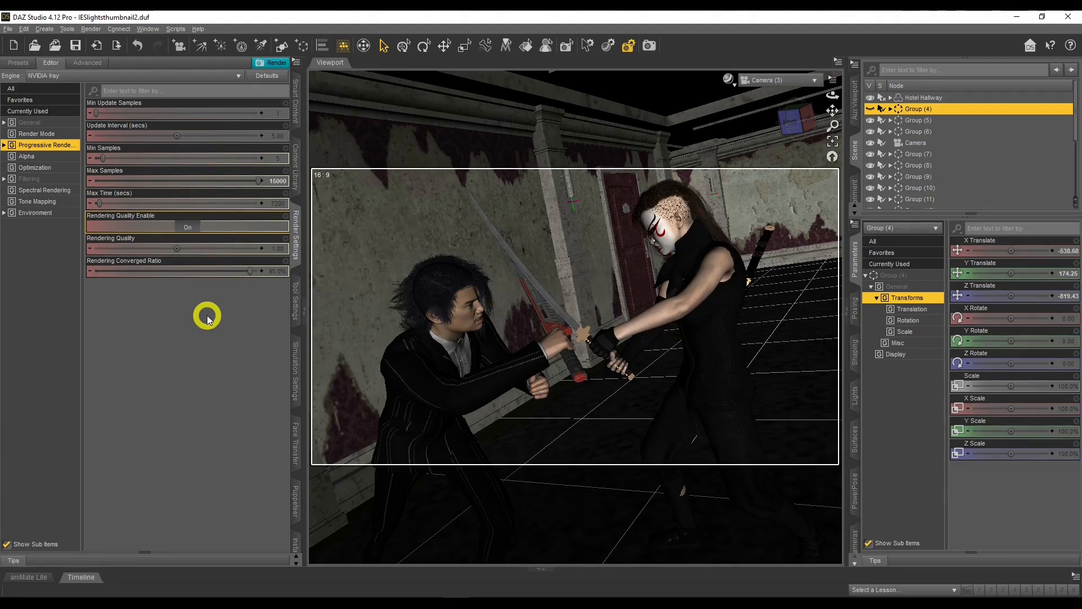
left_click(193, 201)
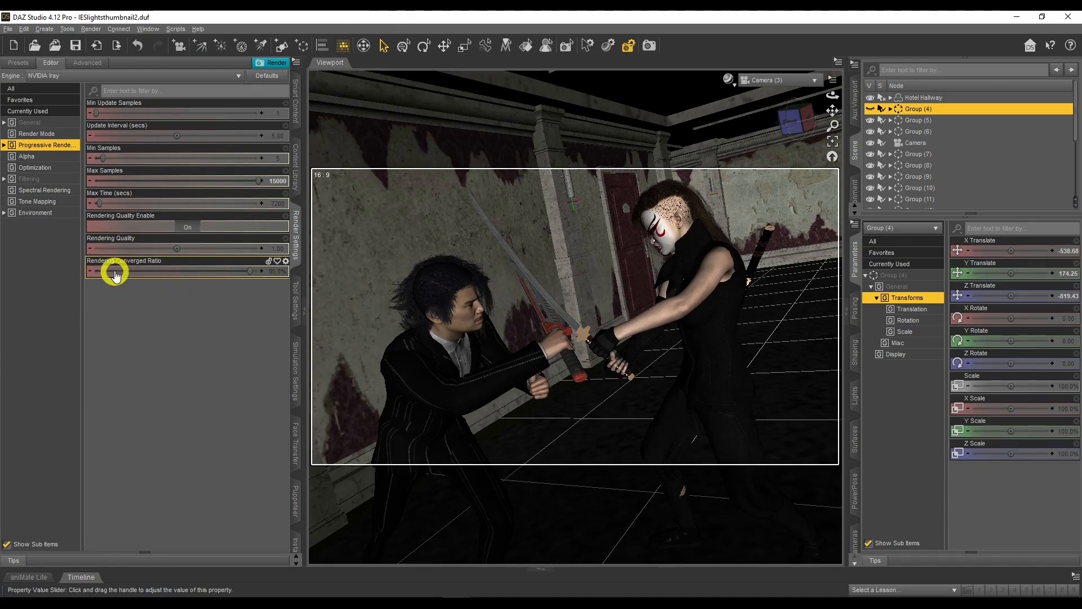
Try a Rendering Converged Ratio of 100% and the default Max Samples, returning the ratio to 95% and Max Samples to 15000
left_click_drag(251, 271, 248, 333)
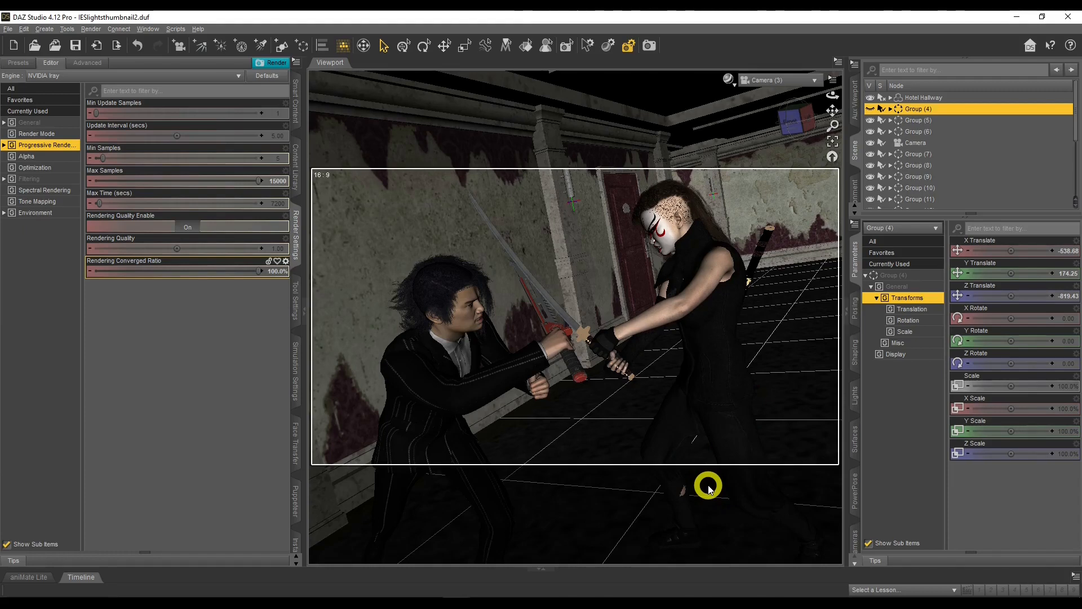
left_click(276, 275, "alt")
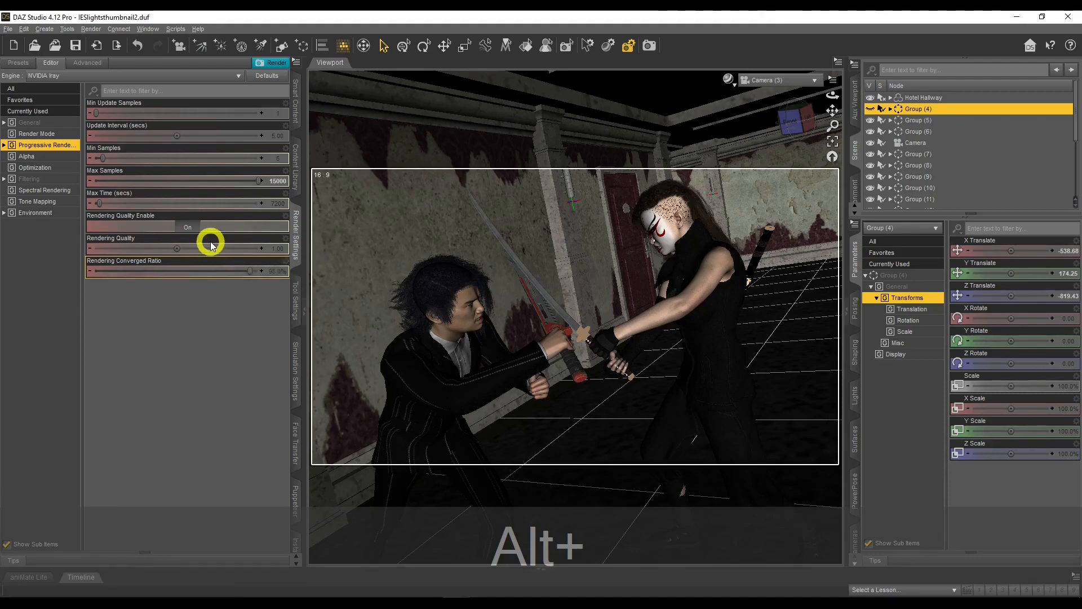
left_click(280, 183, "alt")
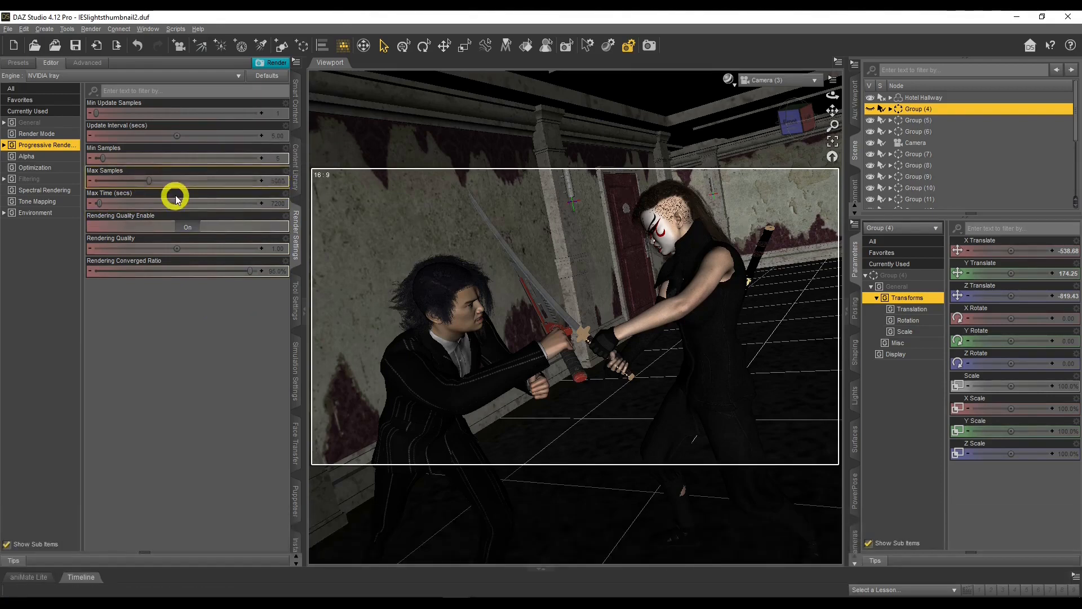
left_click_drag(150, 178, 256, 384)
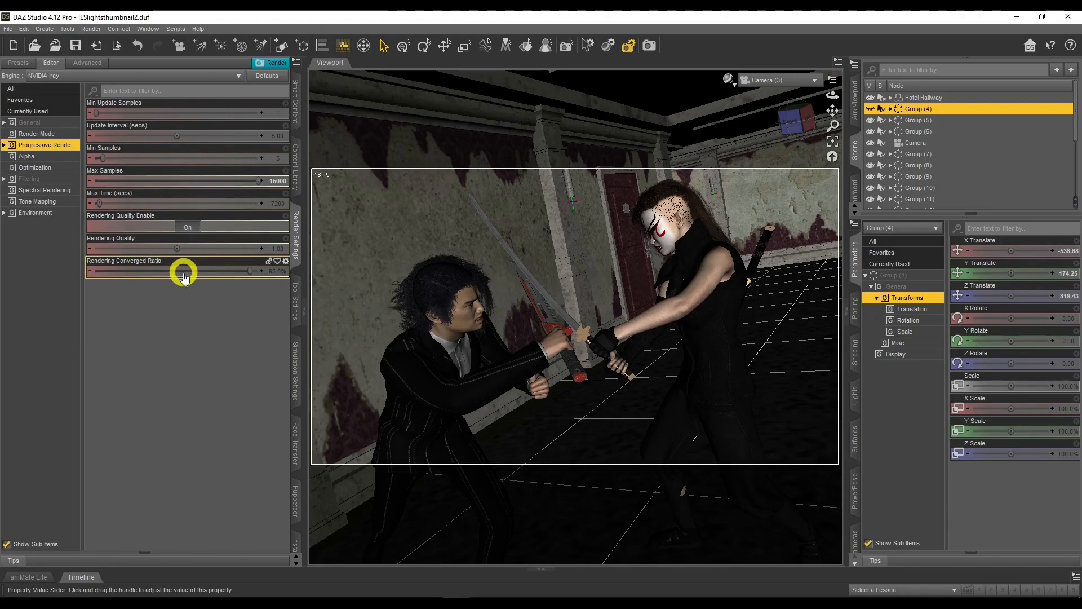
Look over the Alpha and Optimization render settings, including Architectural Sampler, Caustic Sampler and Instancing Optimization
left_click(50, 157)
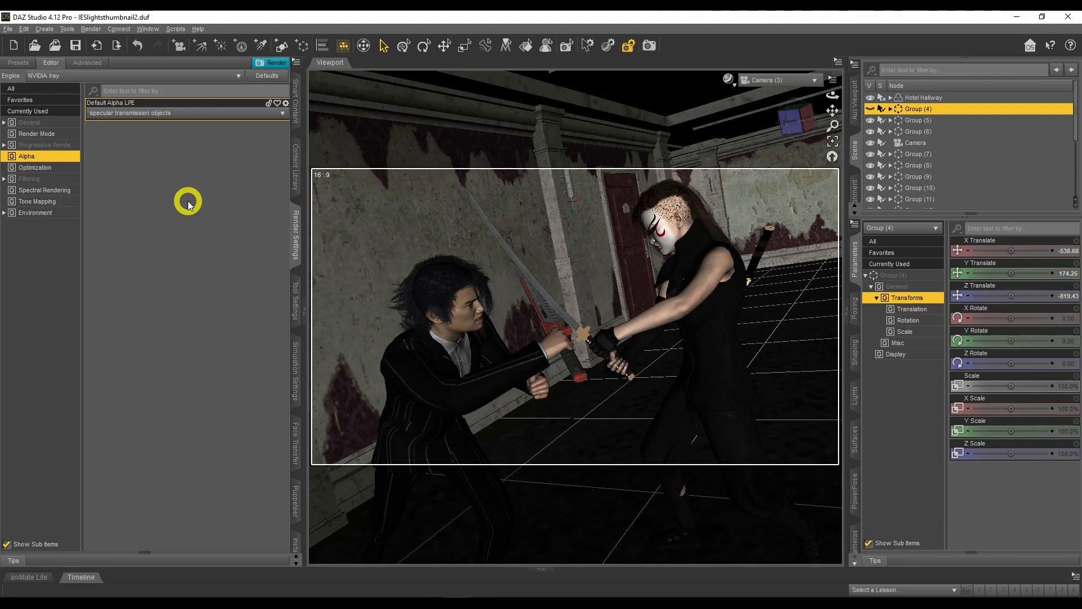
left_click(44, 168)
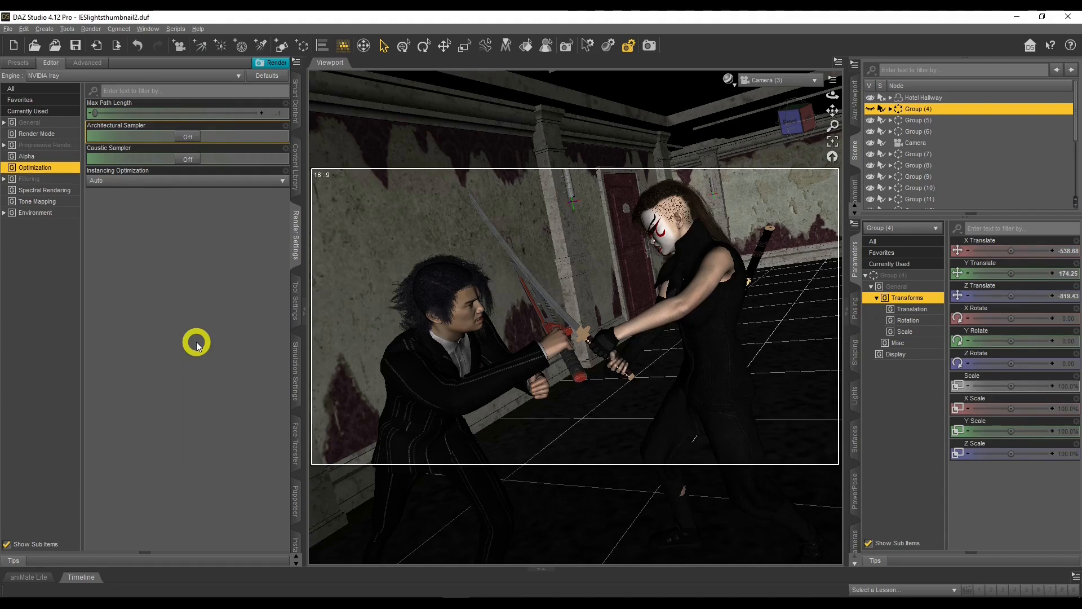
In the Filtering settings, switch Post Denoiser Available off and back on, and try Bloom Filter Enable before turning it off again
left_click(42, 179)
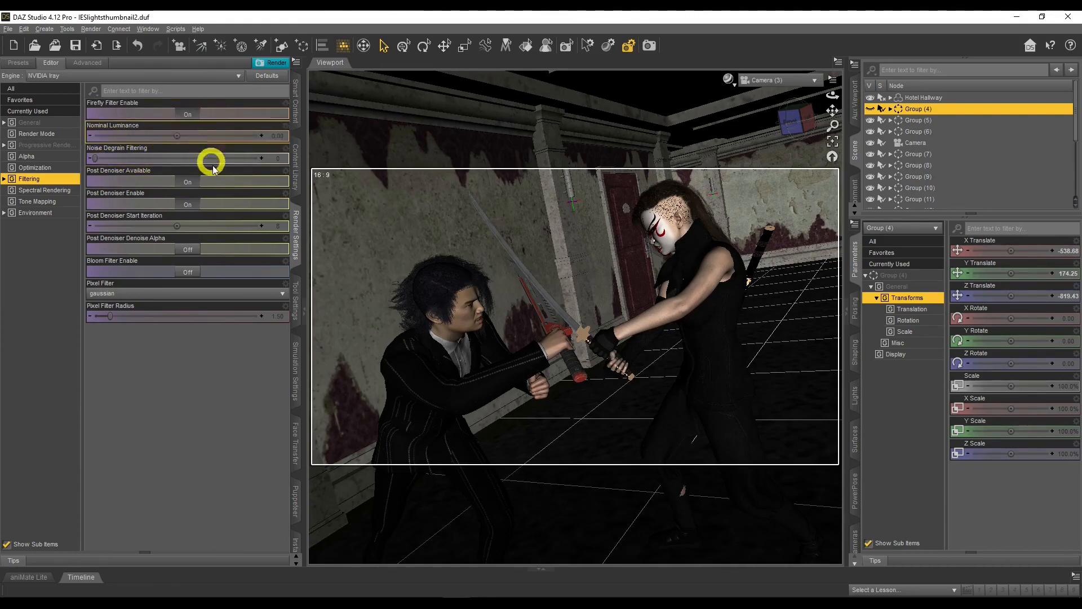
left_click(189, 181)
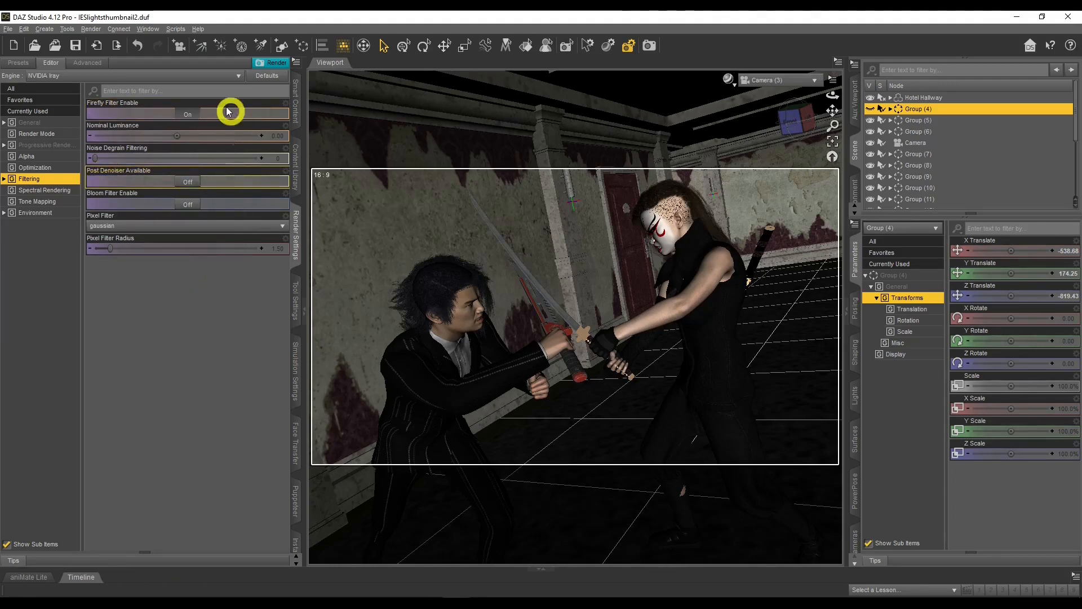
left_click(192, 183)
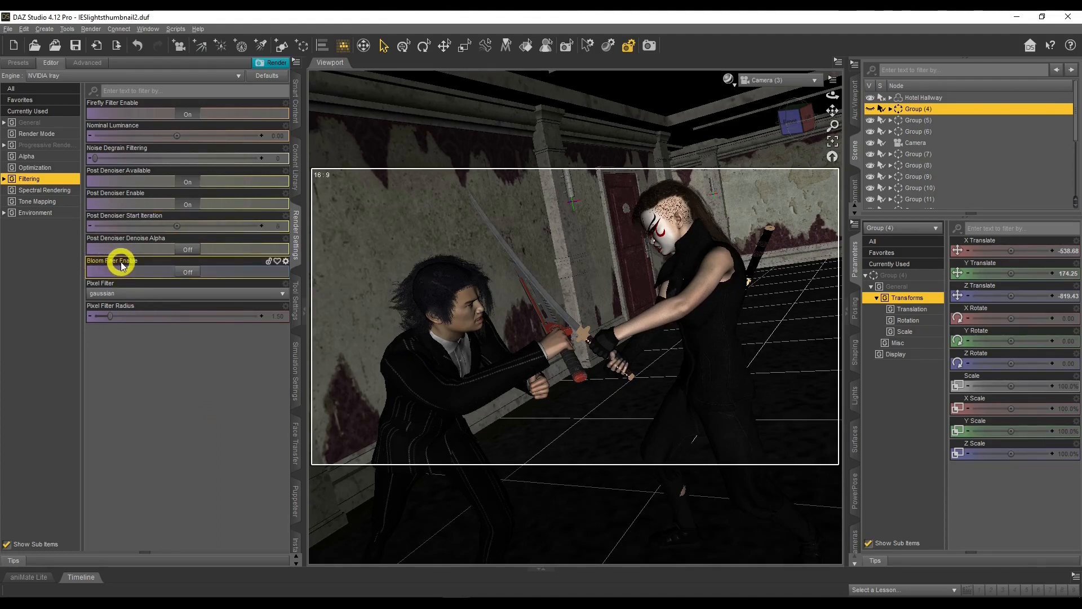
left_click(188, 271)
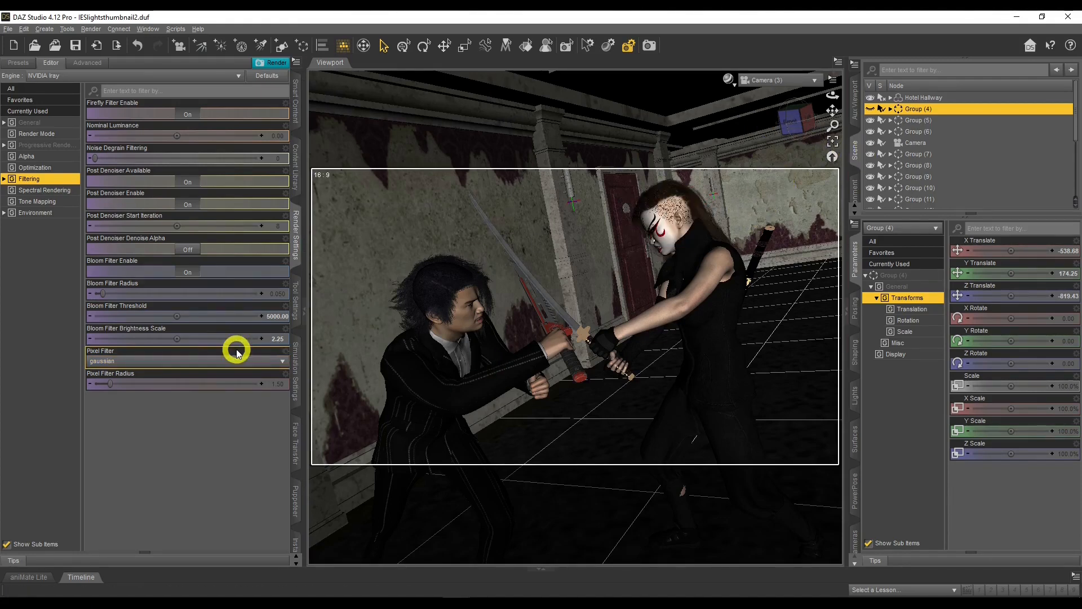
left_click(191, 273)
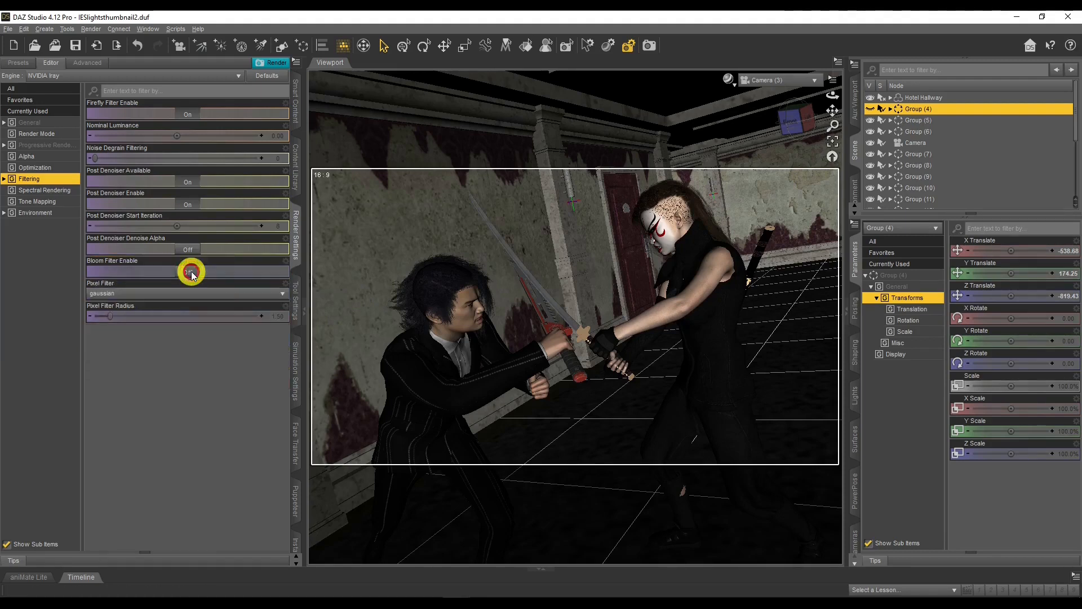
Toggle Spectral Rendering Enable to compare its options, and leave spectral rendering off
left_click(60, 191)
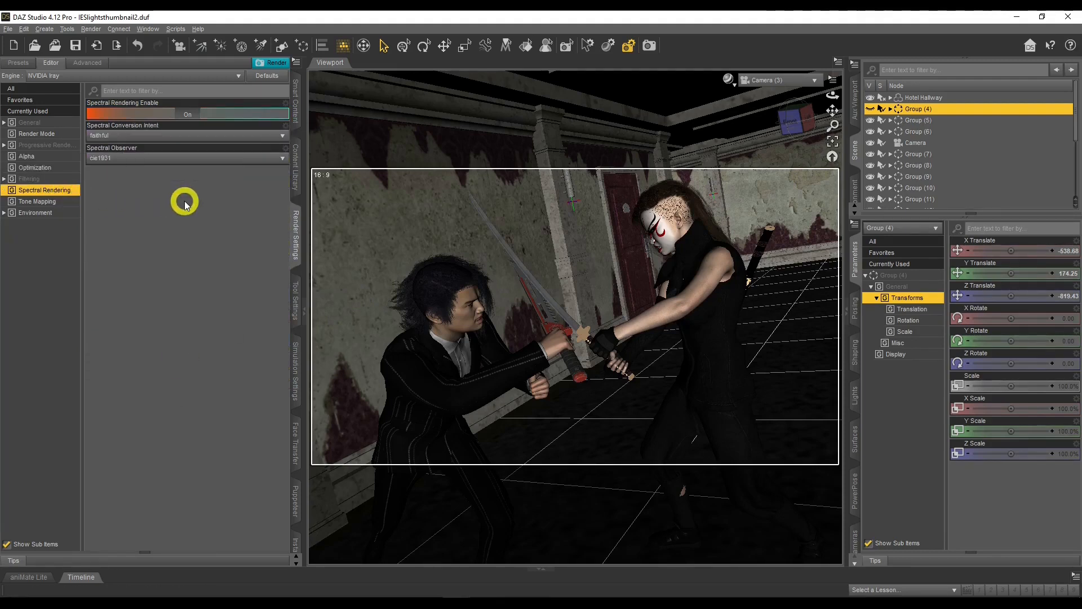
left_click(193, 113)
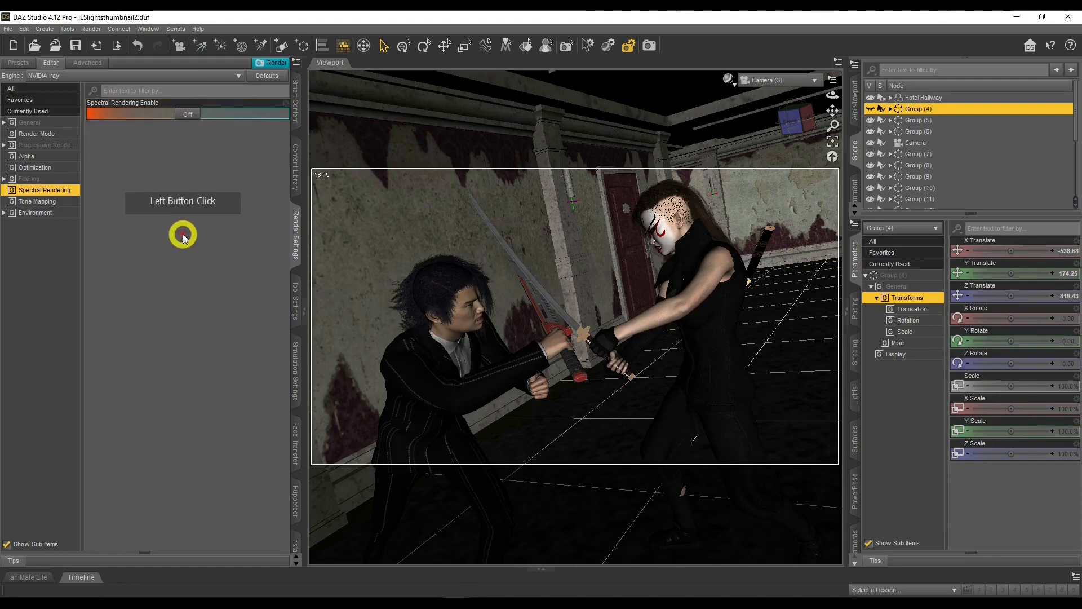
left_click(193, 113)
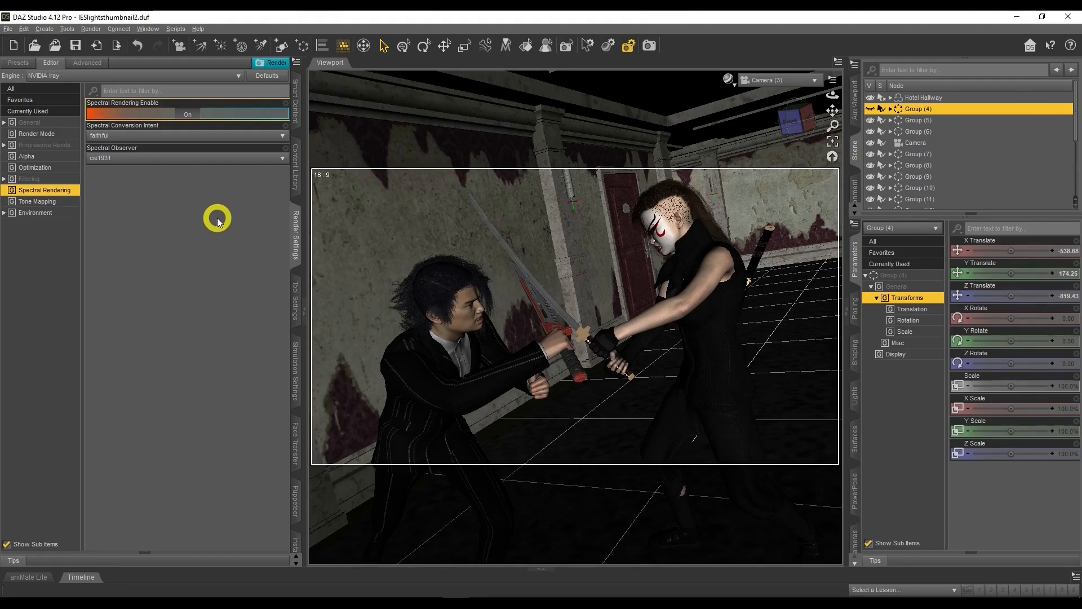
left_click(185, 115)
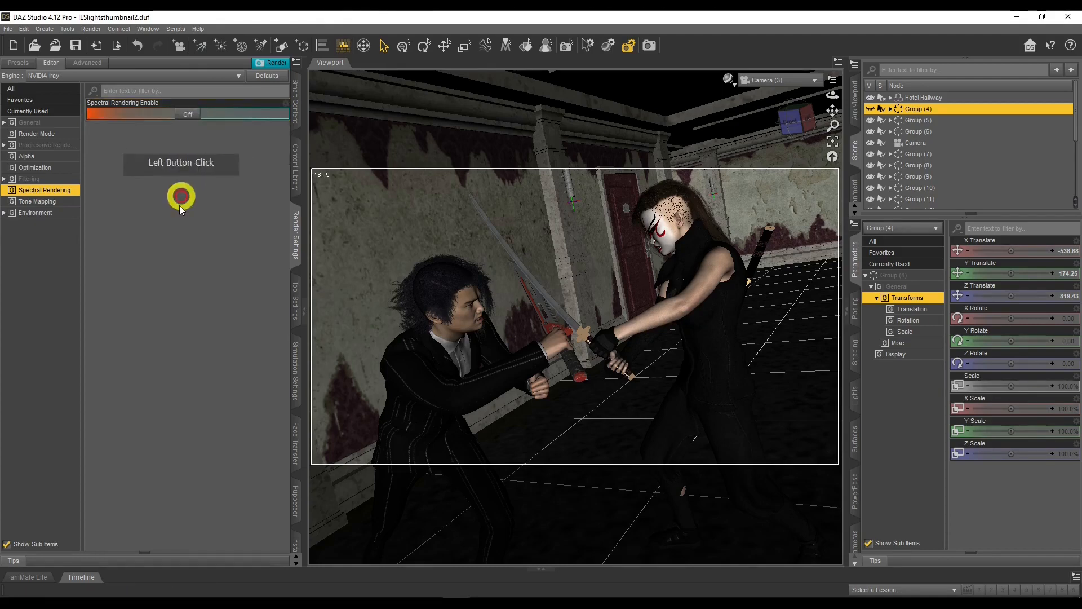
Open the Tone Mapping render settings
left_click(52, 201)
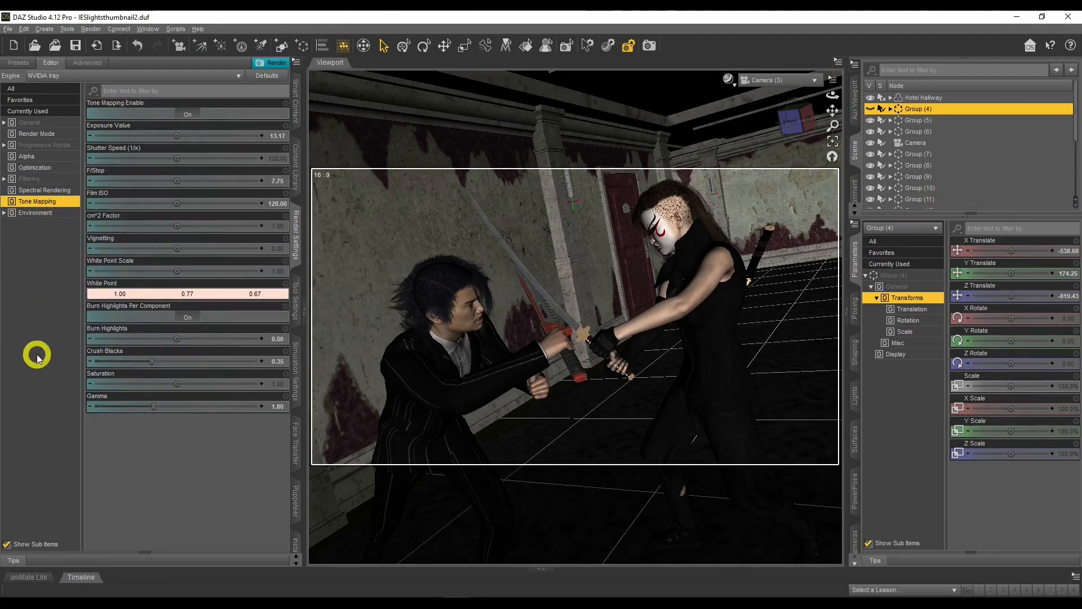